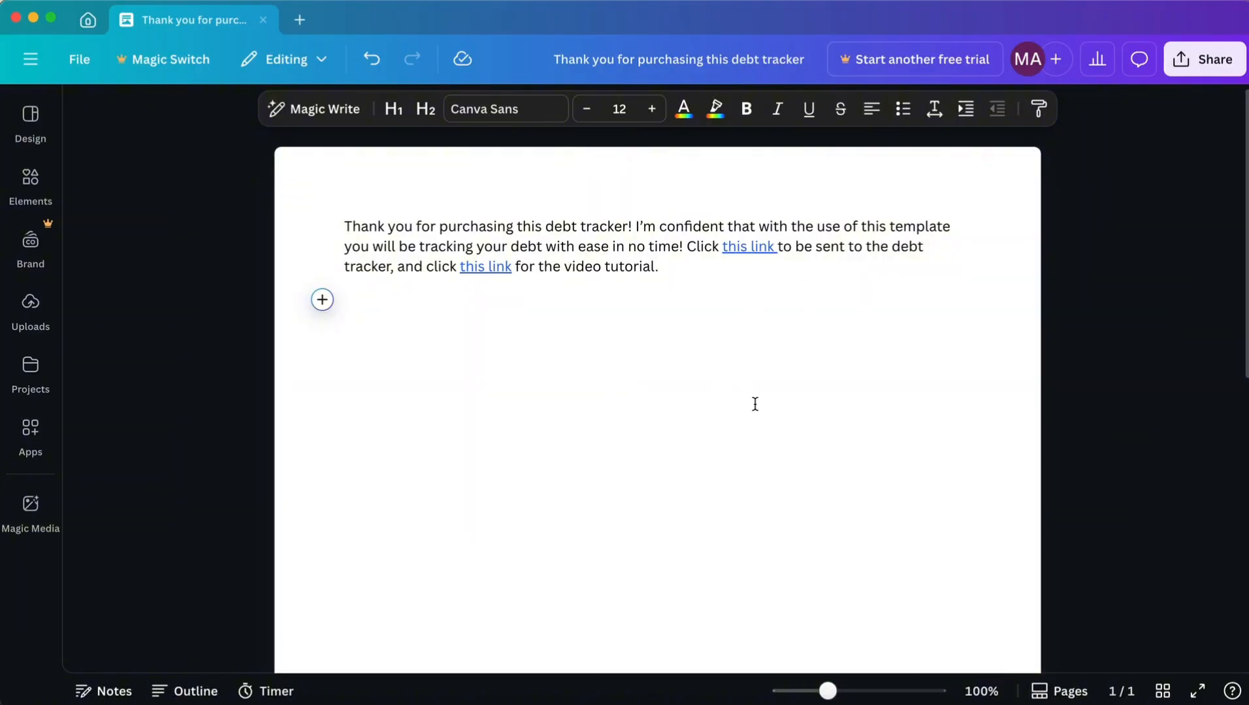
Step: Follow the first "this link" in the thank-you document to open the debt tracker spreadsheet in the browser
left_click(747, 247)
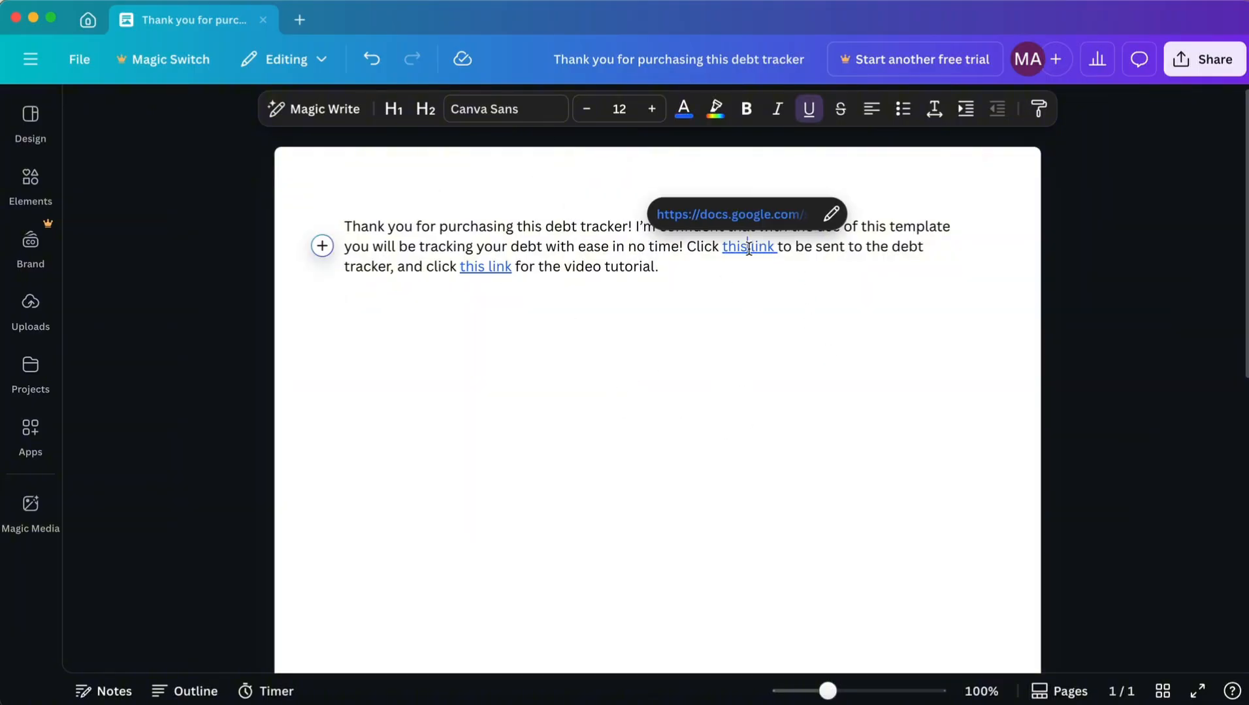
left_click(740, 215)
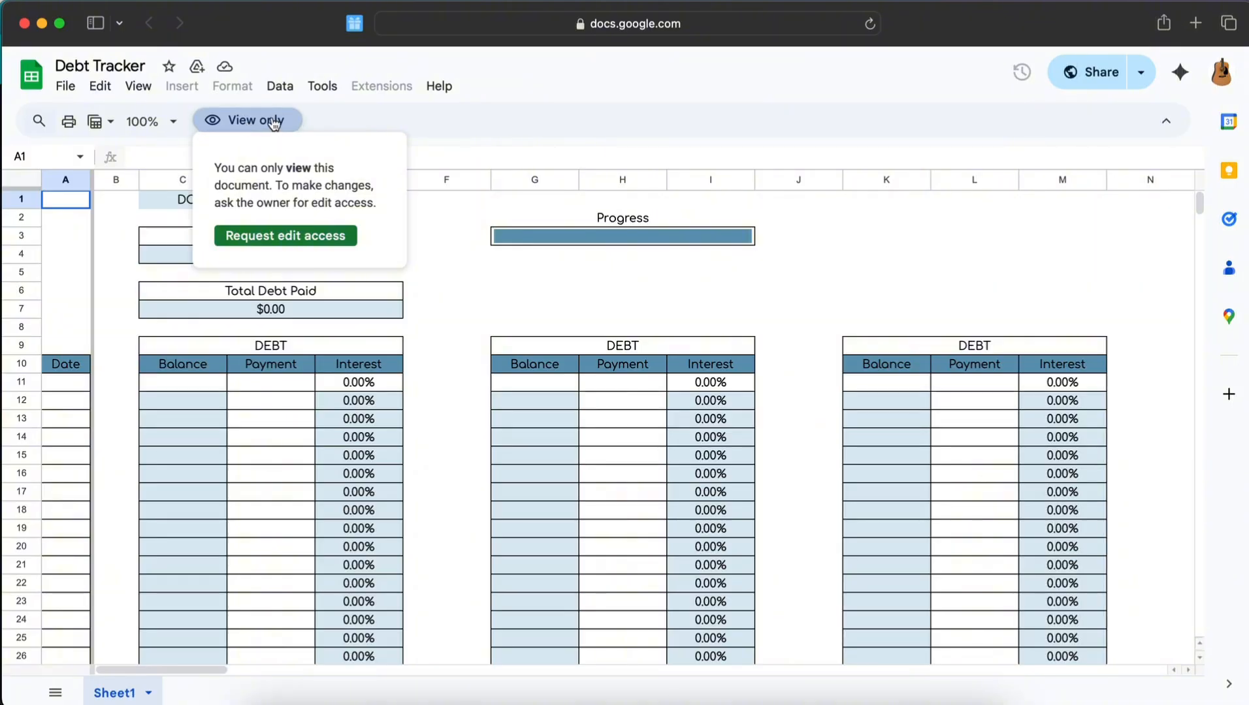
Step: Make an editable copy of the spreadsheet in My Drive named Debt Tracker and close the original's browser tab
left_click(66, 85)
left_click(98, 200)
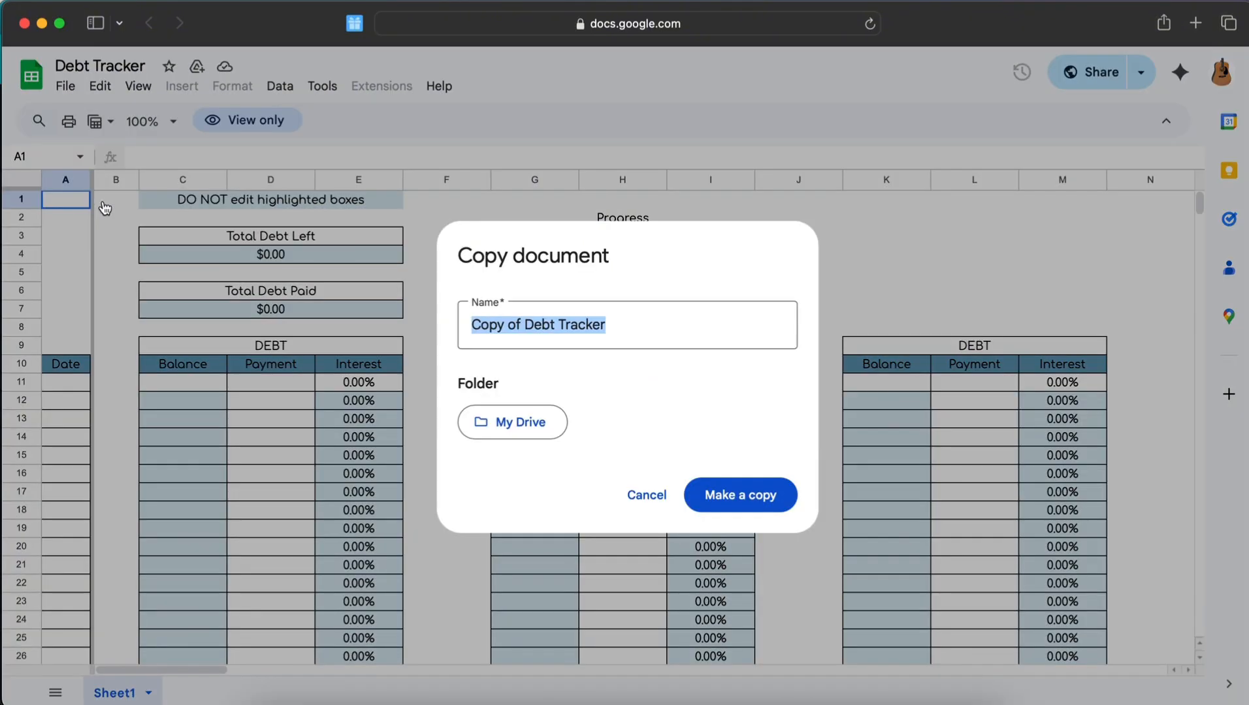
left_click(516, 326)
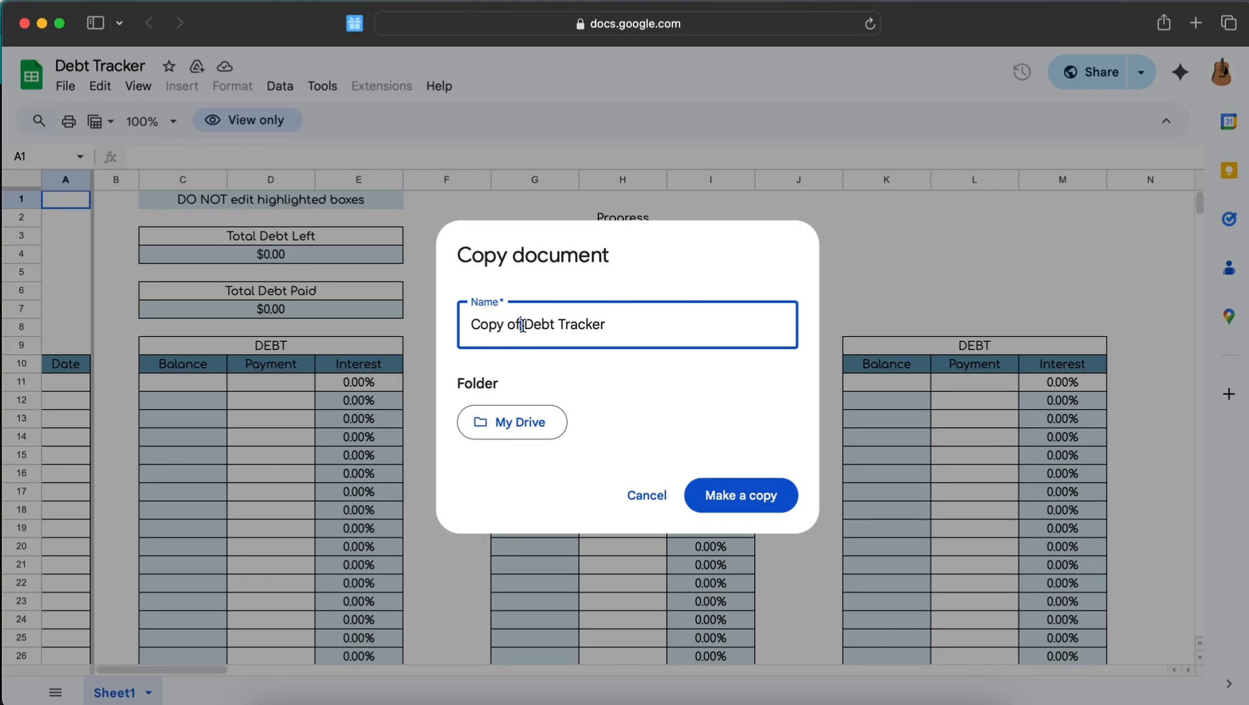
left_click_drag(524, 325, 459, 322)
key("BackSpace")
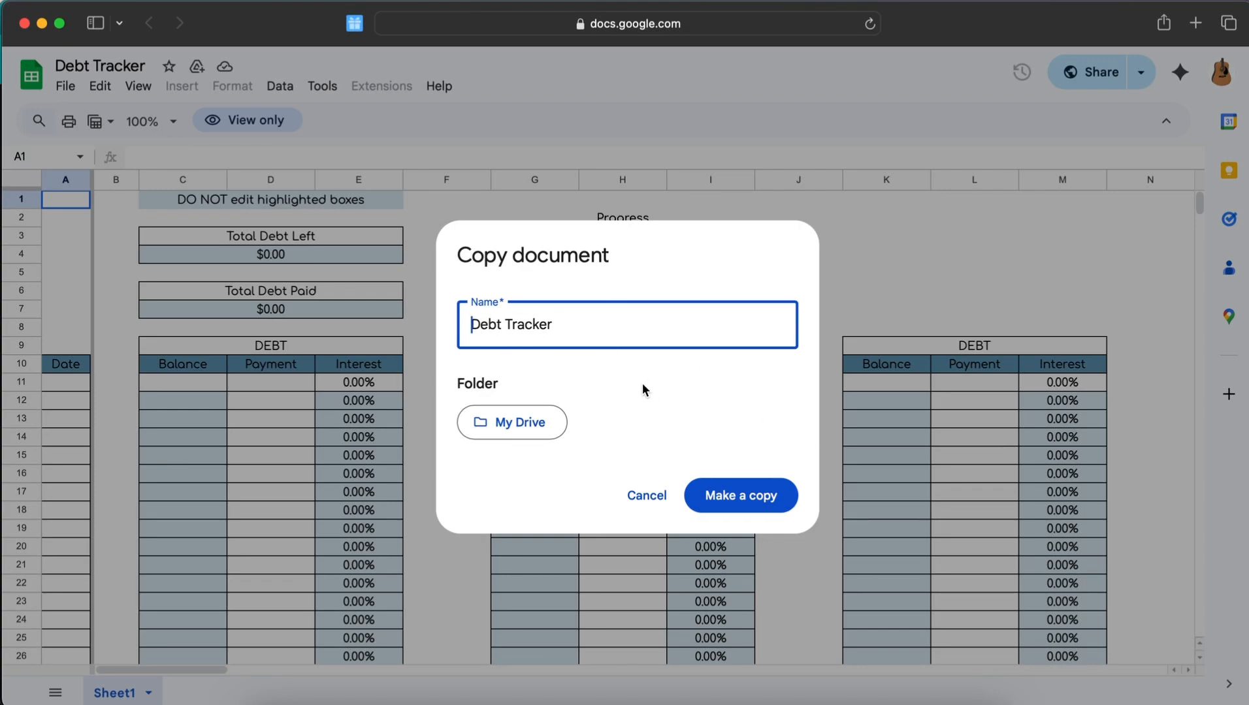
left_click(748, 498)
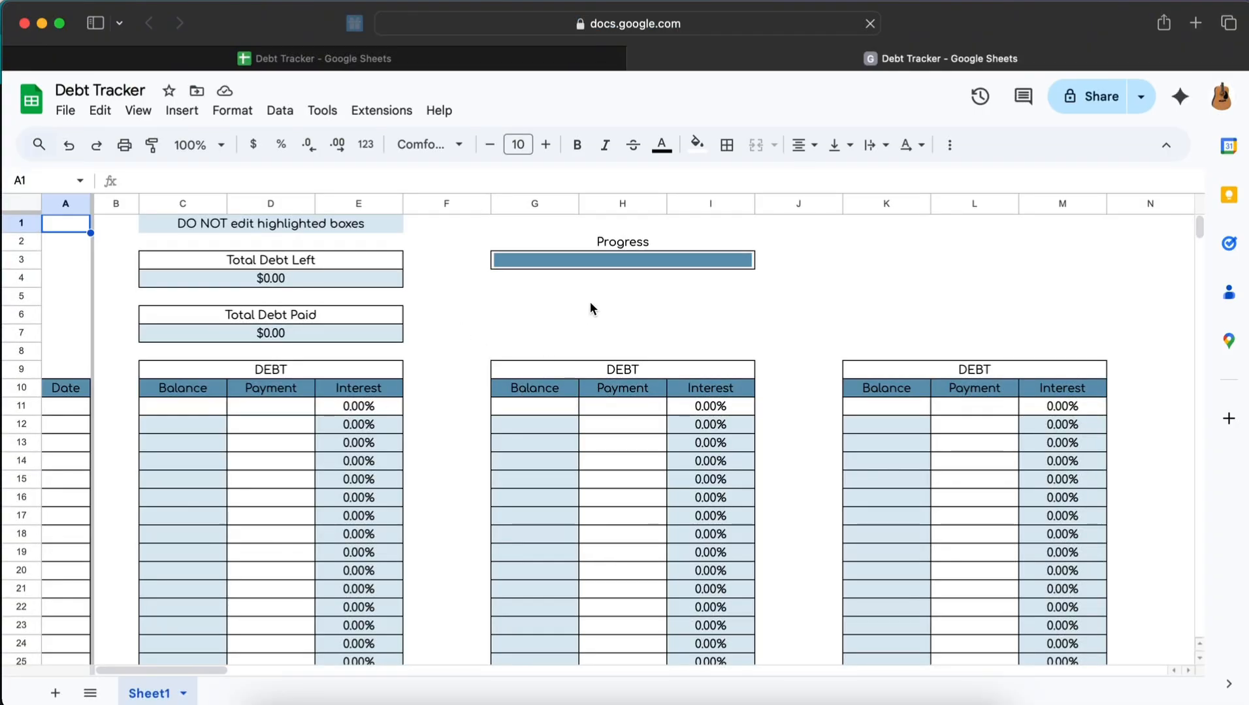
left_click(18, 59)
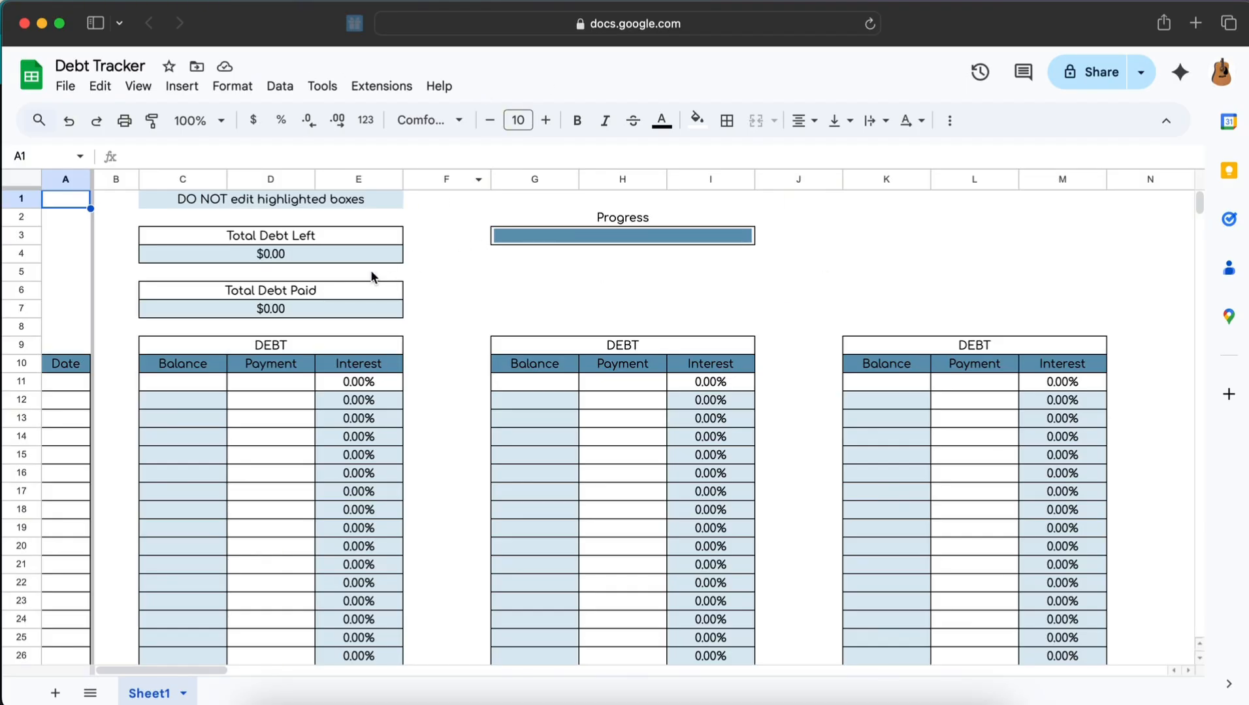
Step: Examine the note about highlighted boxes and the highlighted total, balance and interest cells with their formulas
left_click(587, 505)
left_click(456, 273)
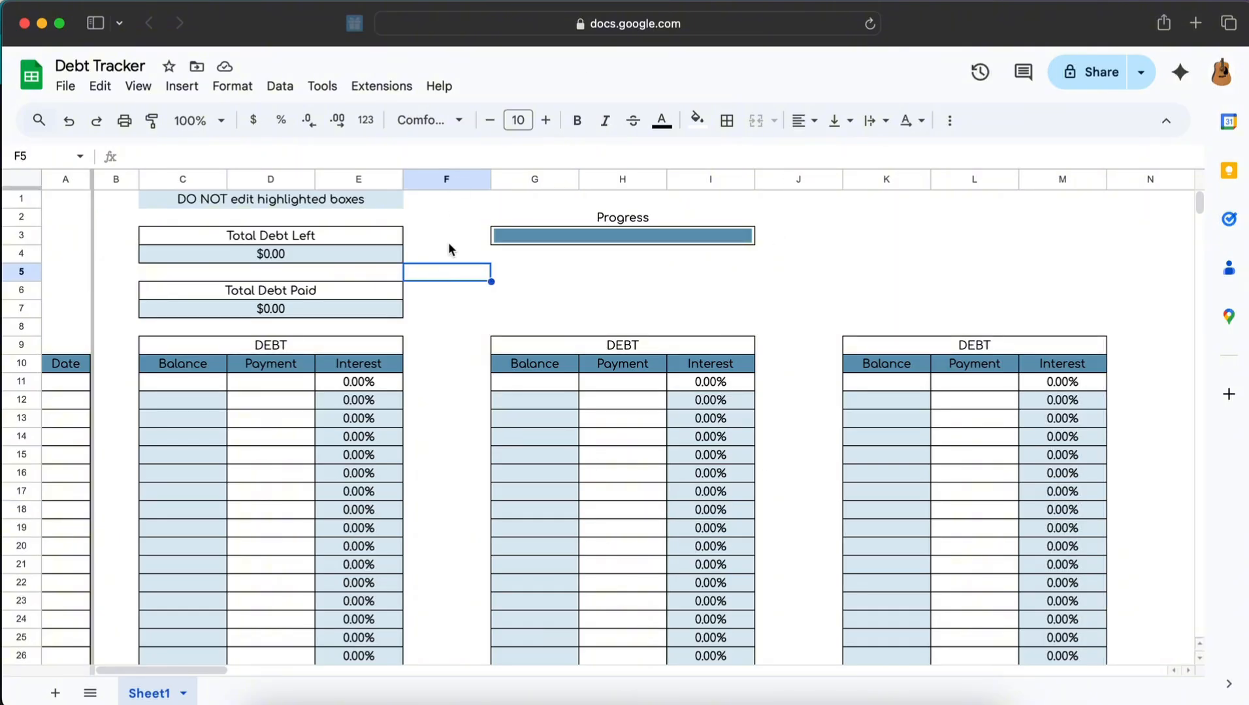
scroll(449, 246, "down", 3)
scroll(449, 245, "up", 3)
left_click(256, 200)
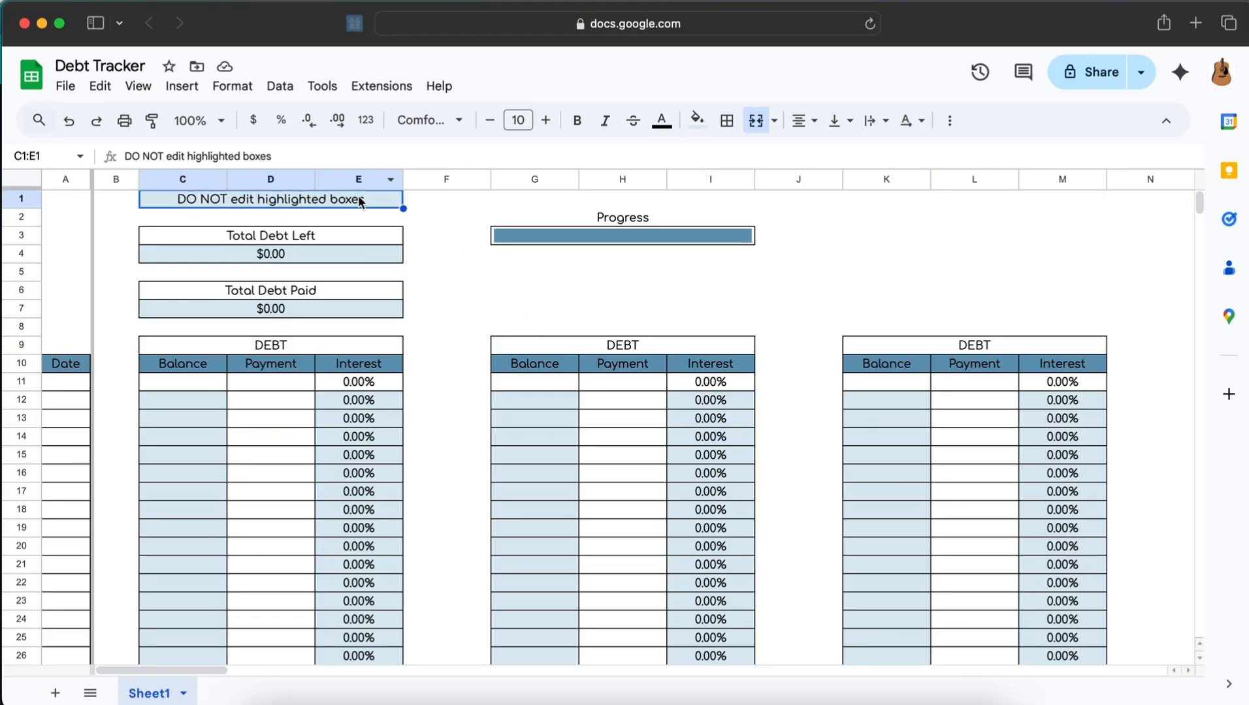
left_click(337, 259)
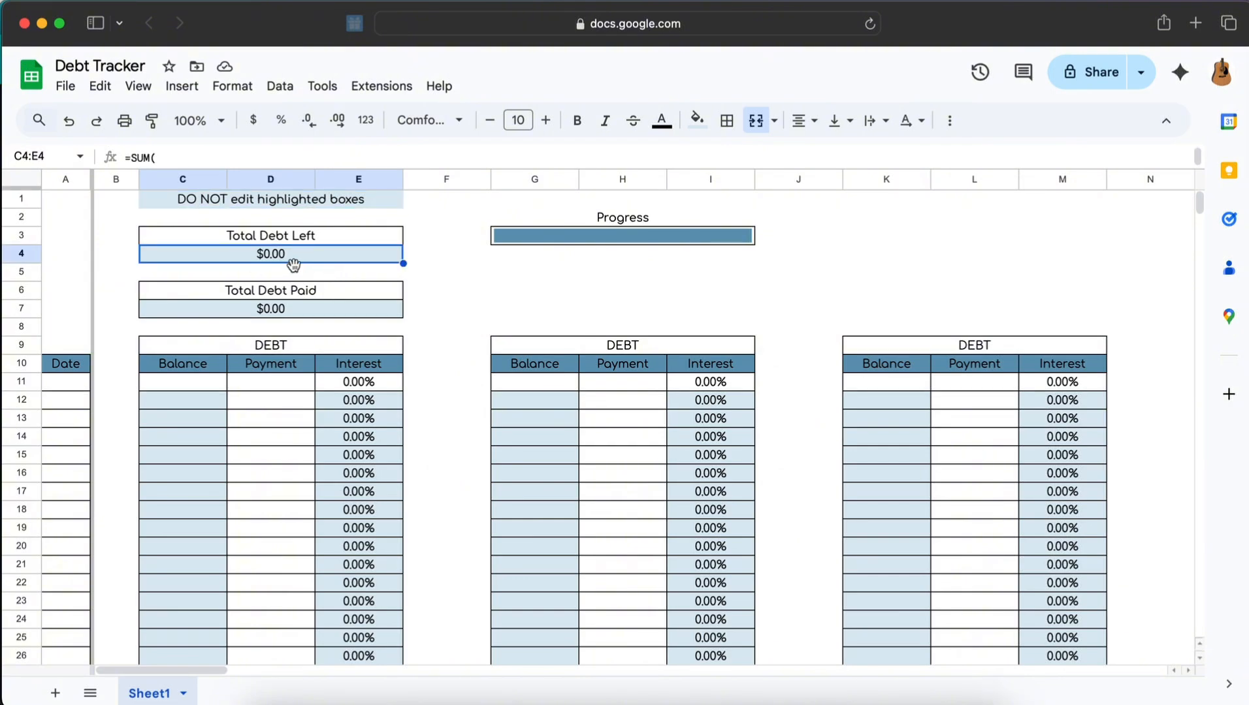
left_click(326, 309)
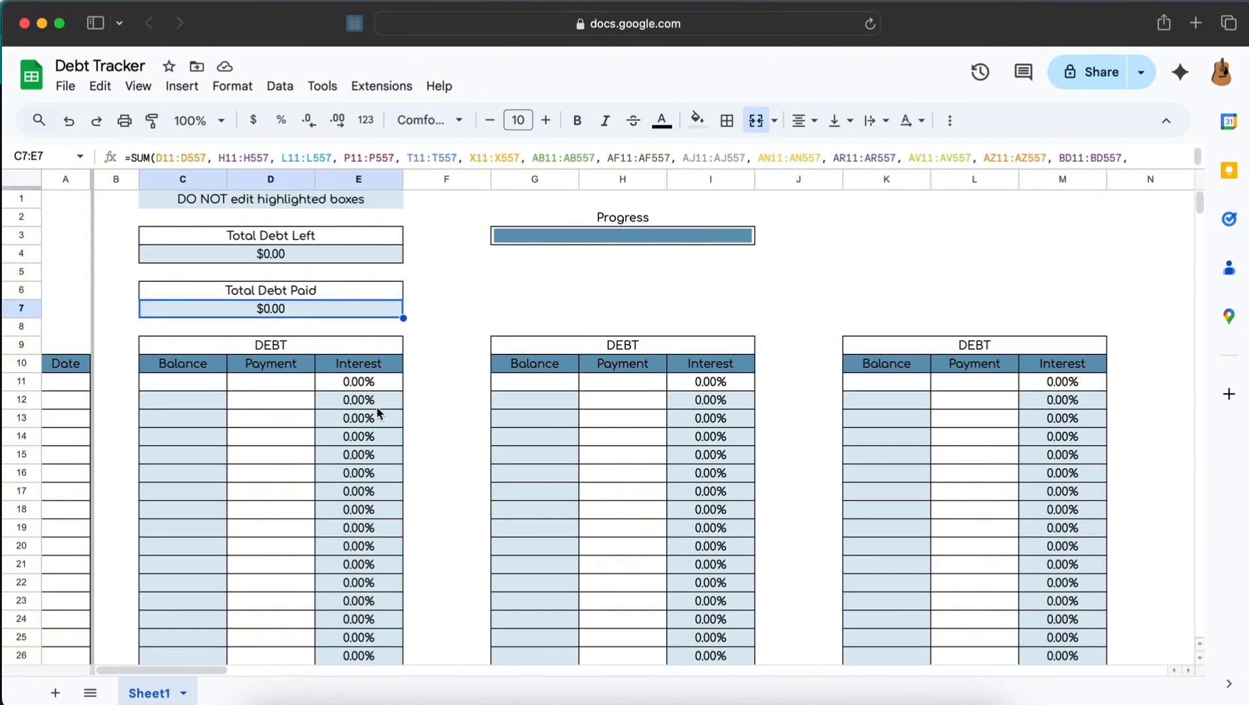
left_click_drag(374, 400, 374, 534)
left_click(206, 400)
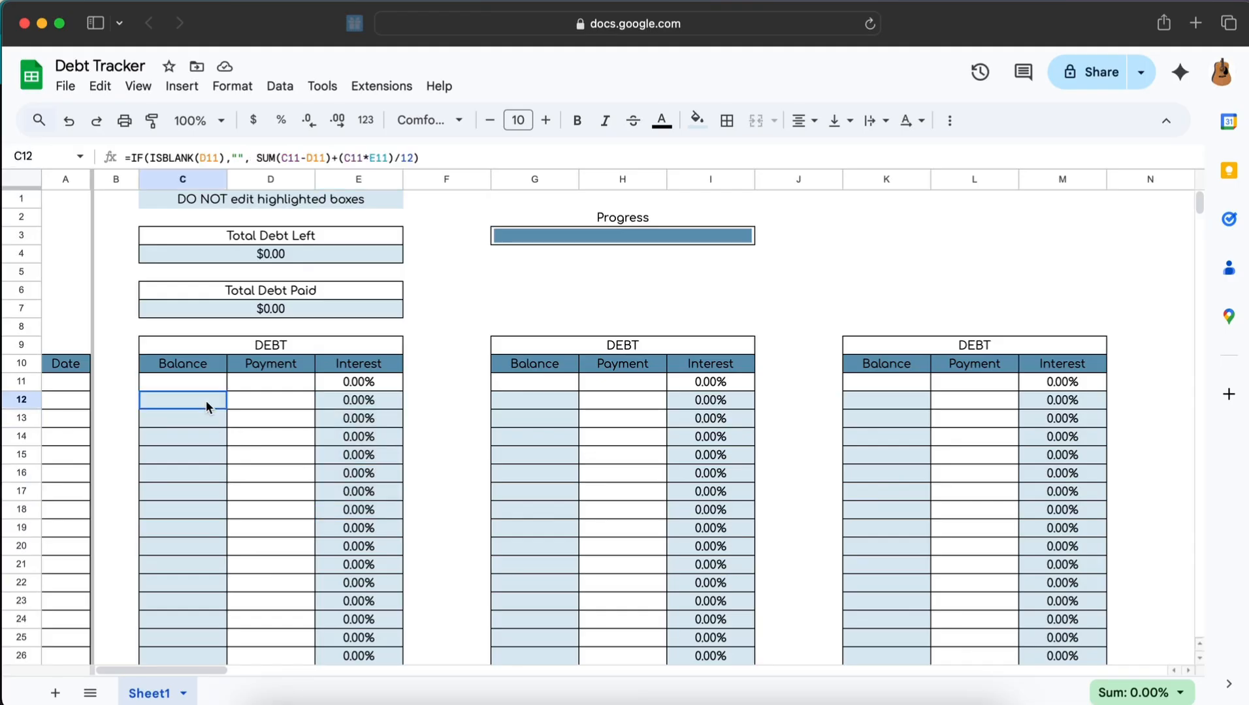
left_click_drag(206, 400, 184, 548)
left_click_drag(543, 401, 538, 527)
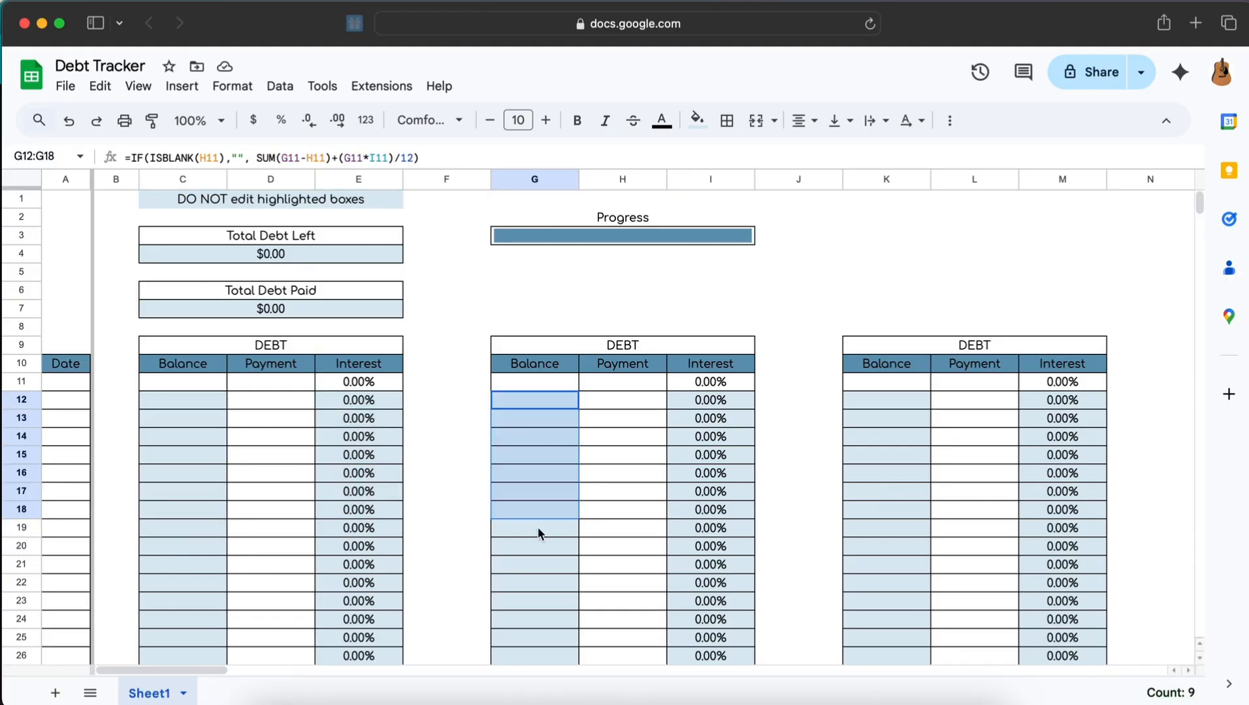
left_click_drag(711, 400, 710, 566)
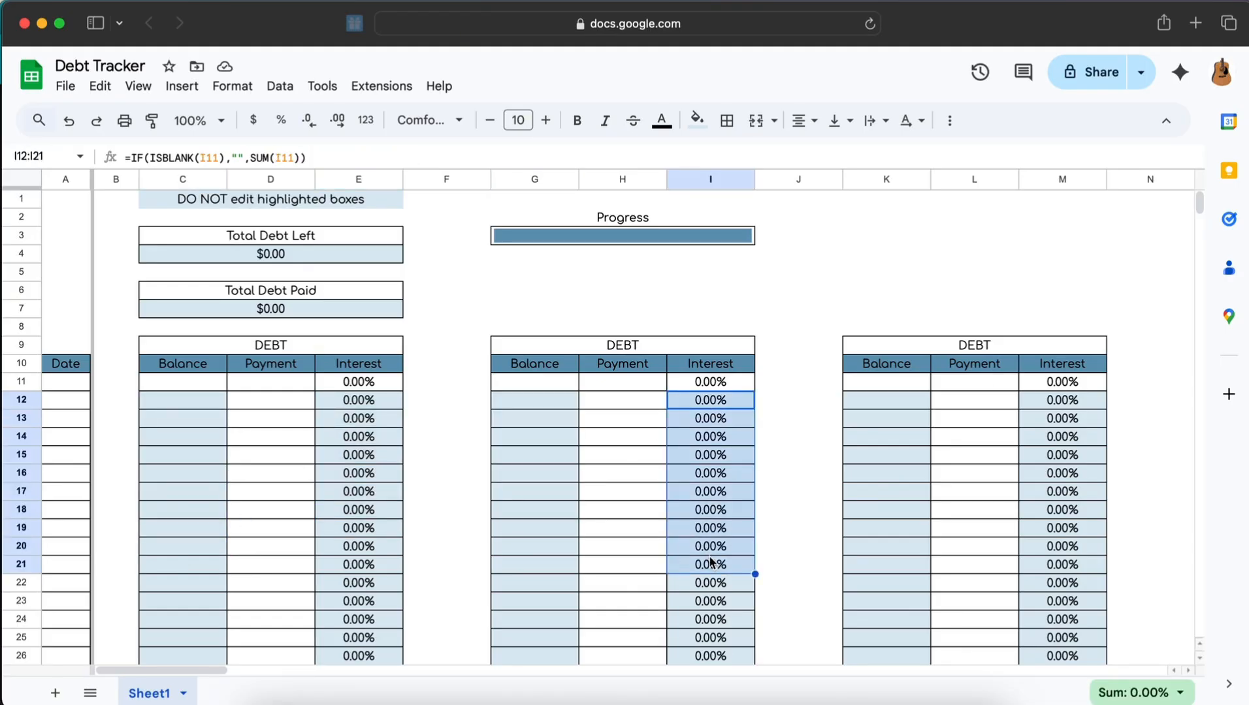
left_click(548, 382)
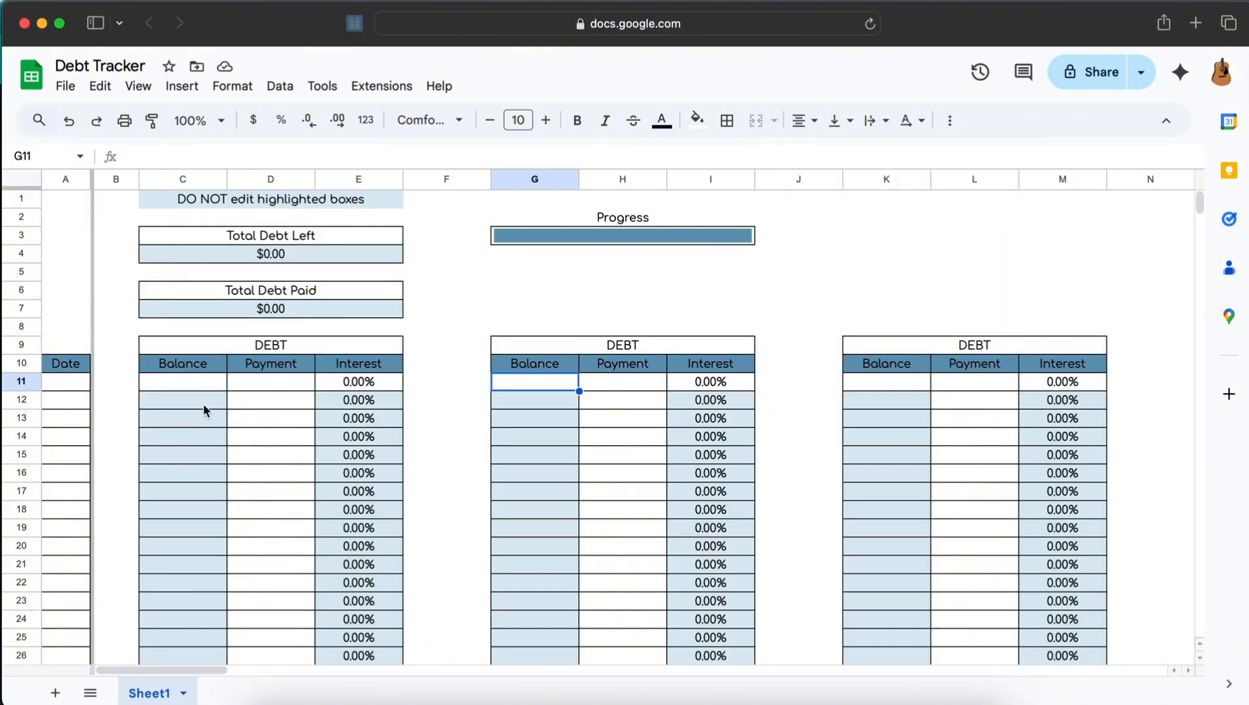
Step: Apply a custom month/year date format, shown as 8/30, to the first Date cell A11
left_click(74, 382)
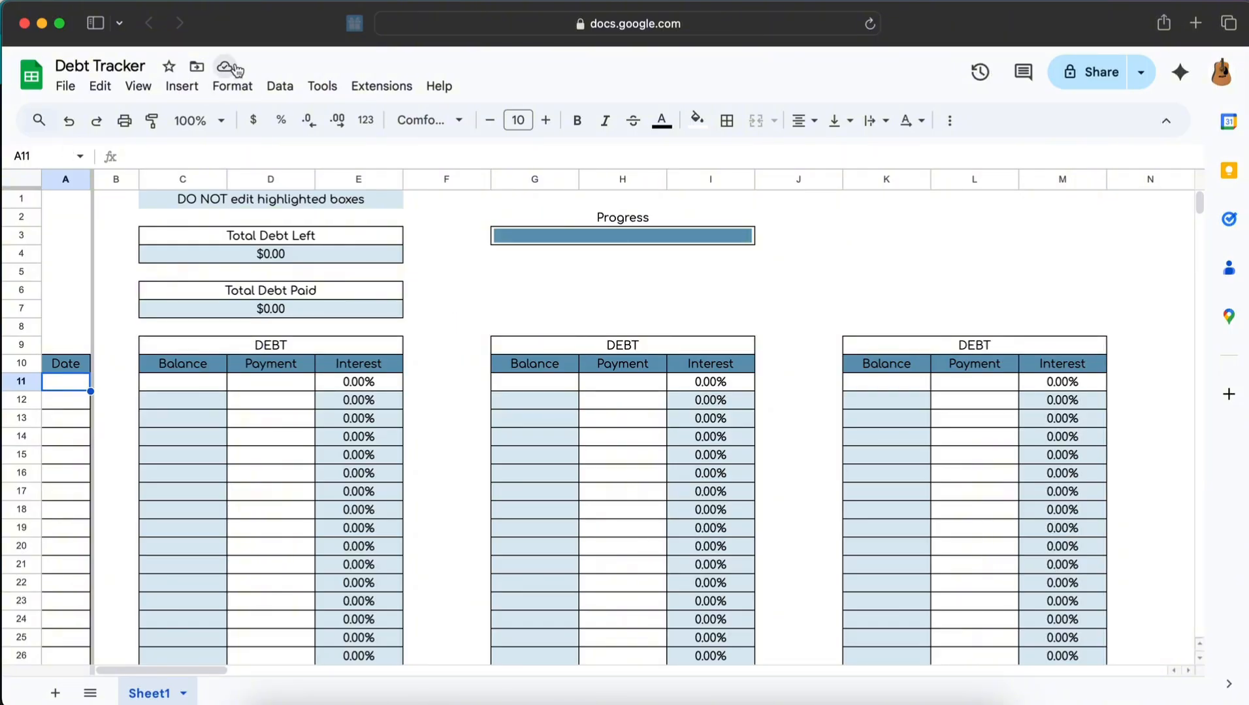
left_click(240, 88)
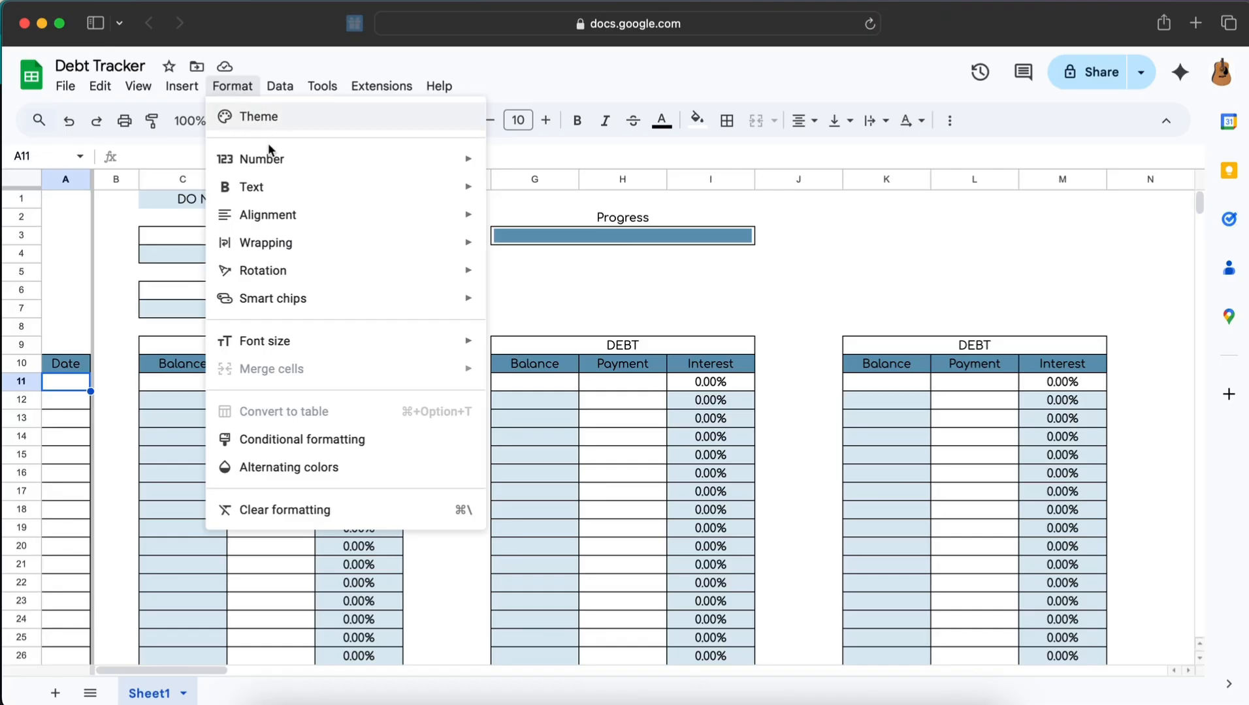
mouse_move(282, 162)
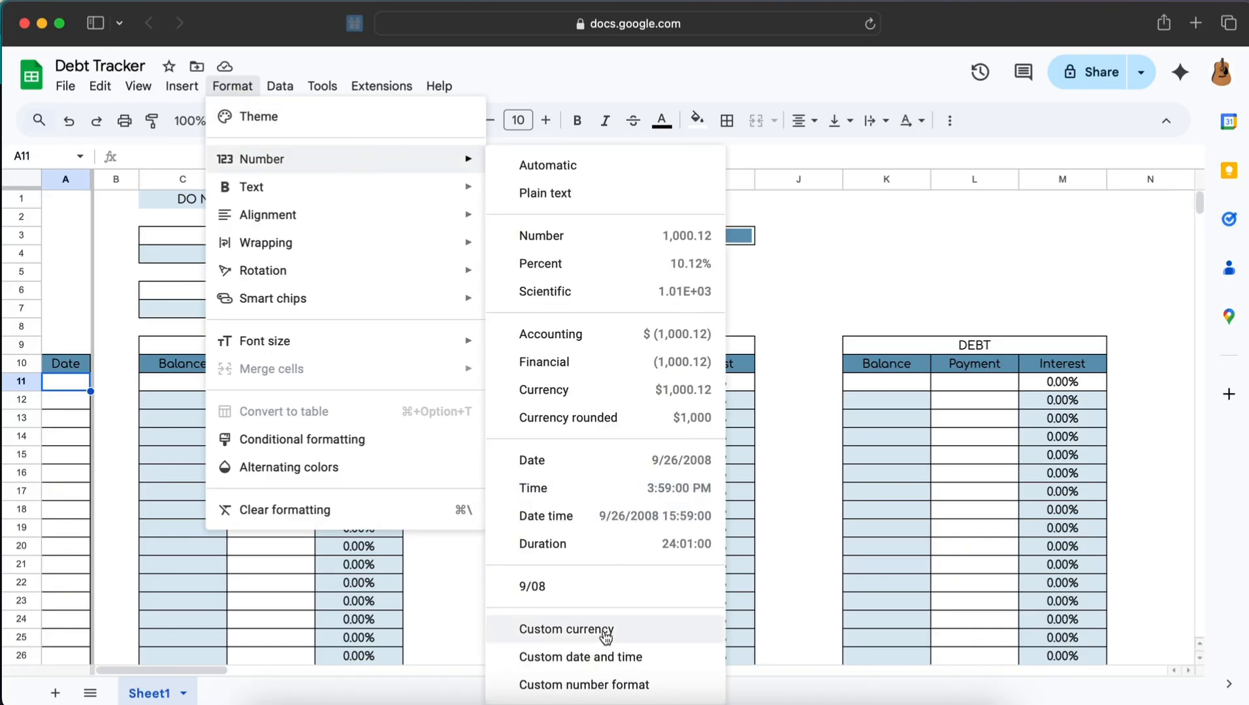
left_click(627, 658)
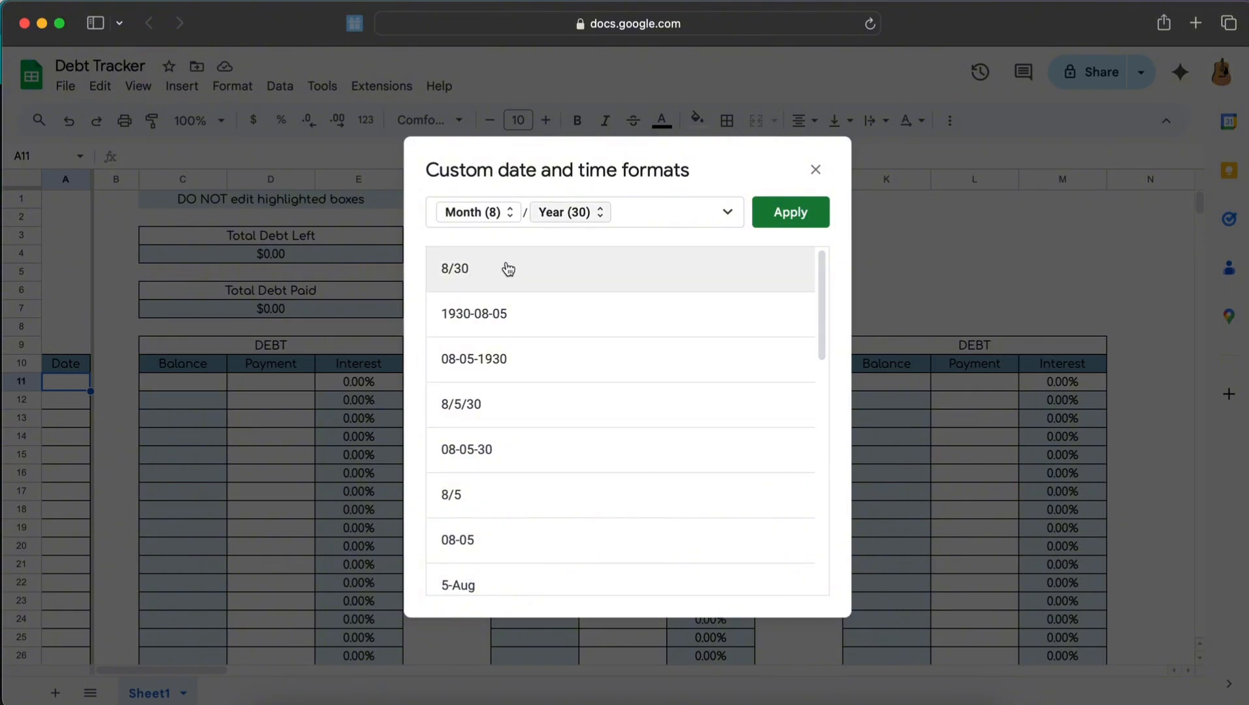
left_click(792, 213)
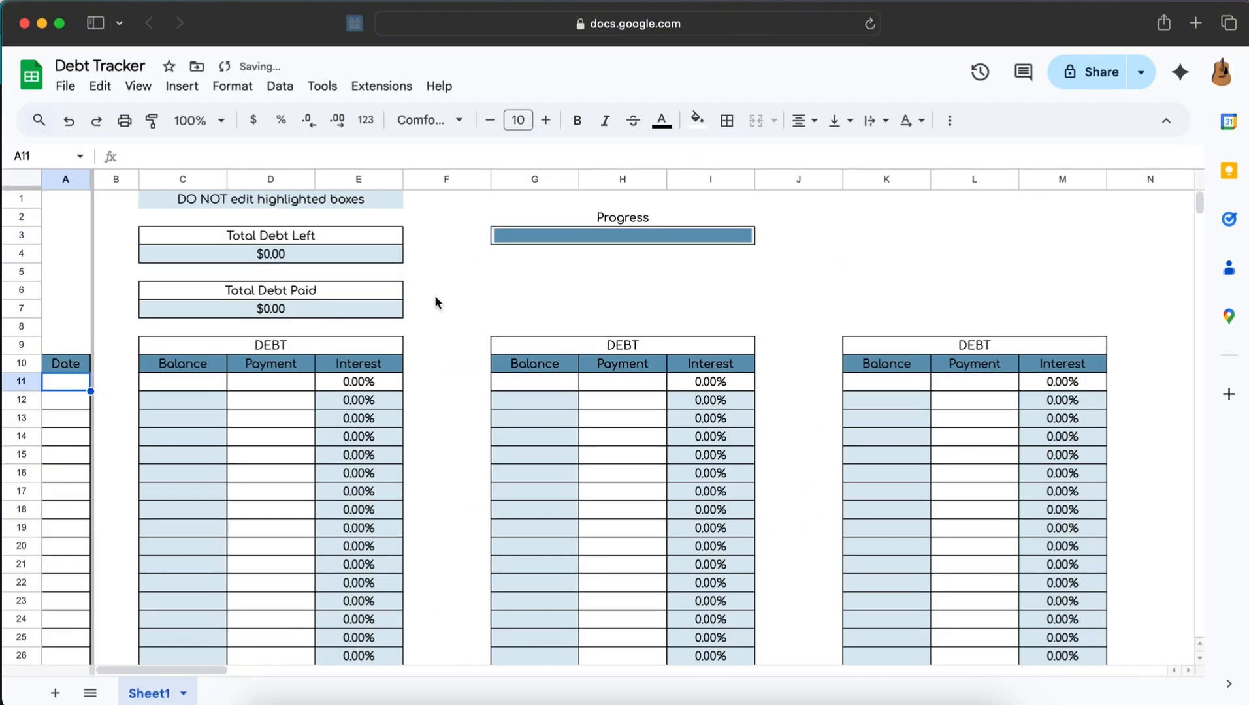
Step: Enter the starting date 10/25 in cell A11
type("10")
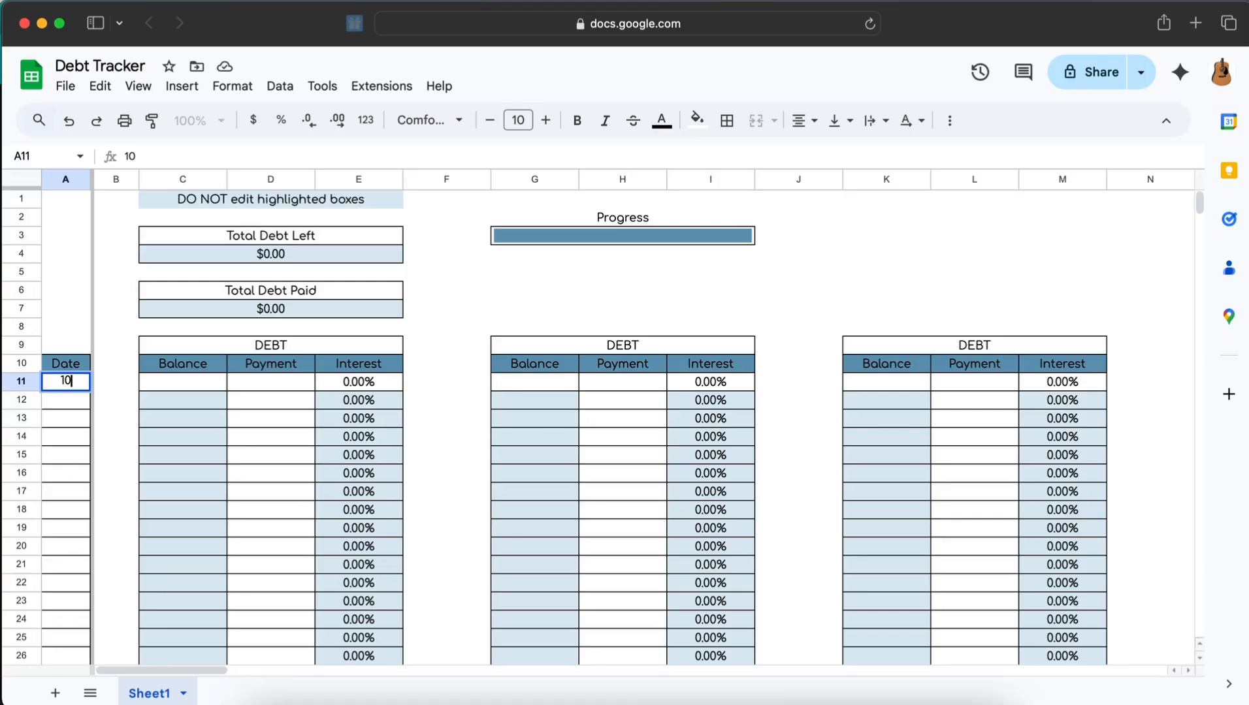
type("/25")
key("Return")
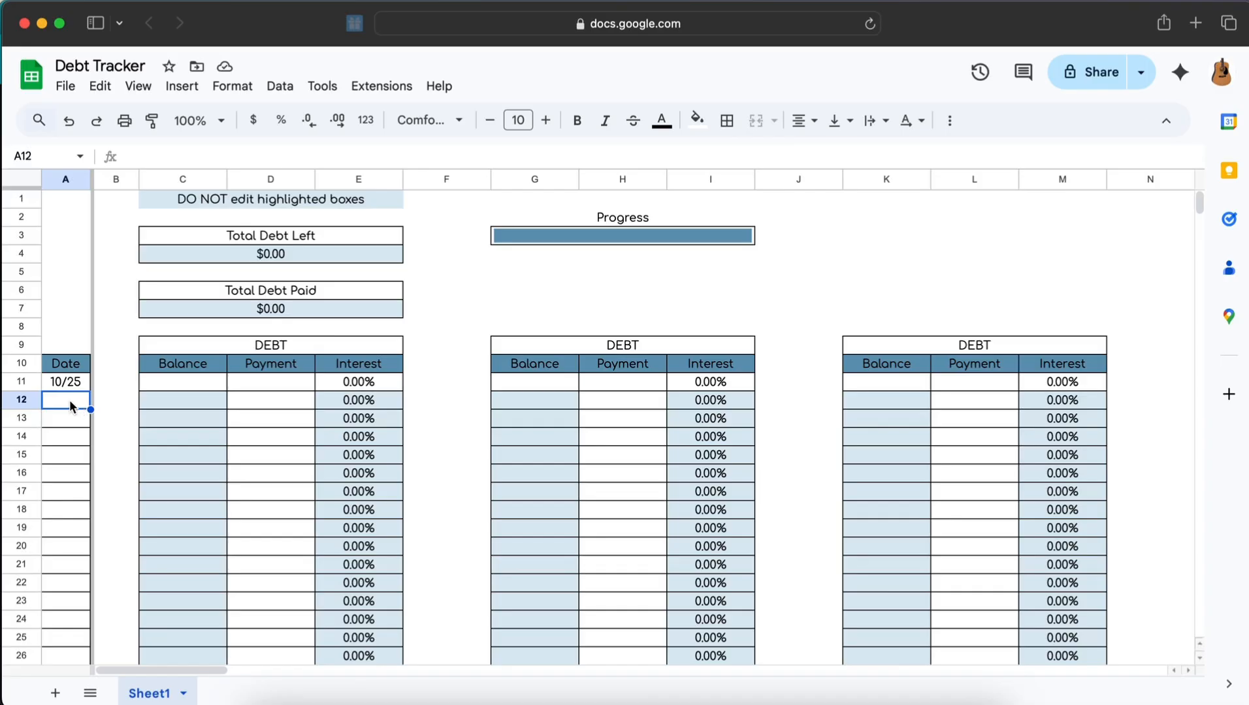
Step: Enter the formula =edate(A11,1) in cell A12 to calculate the following month
type("=")
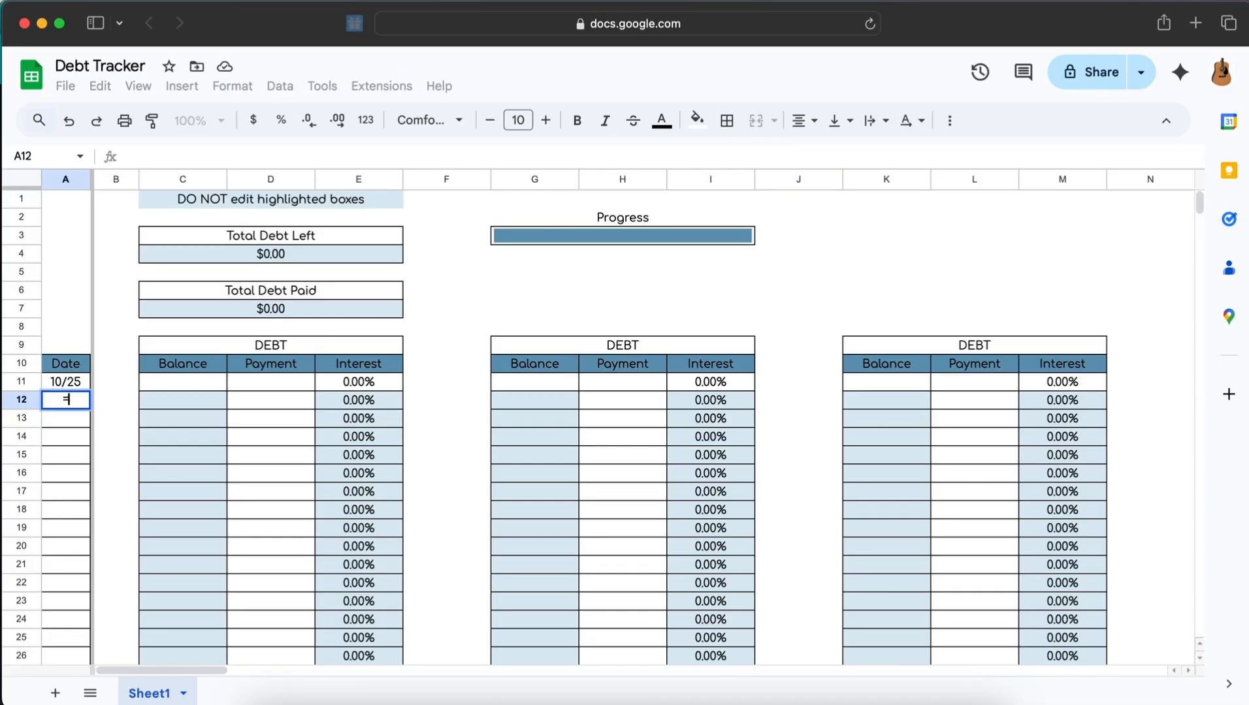
type("eda")
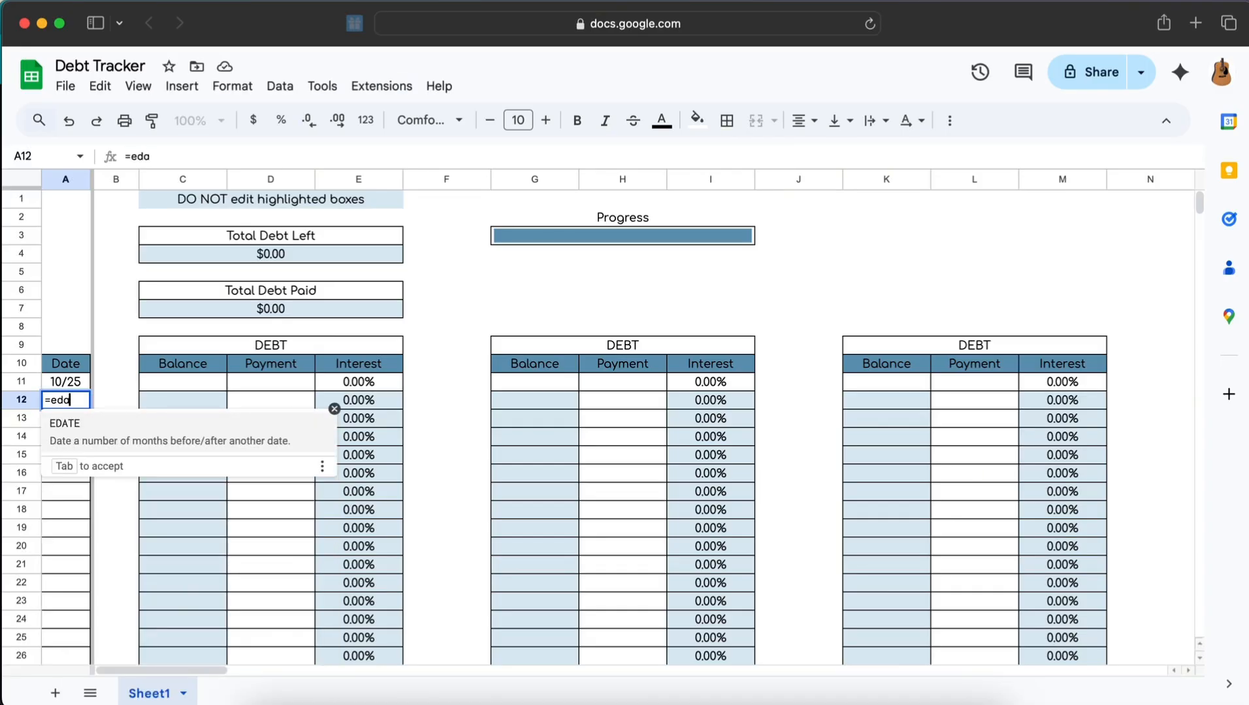
type("te(")
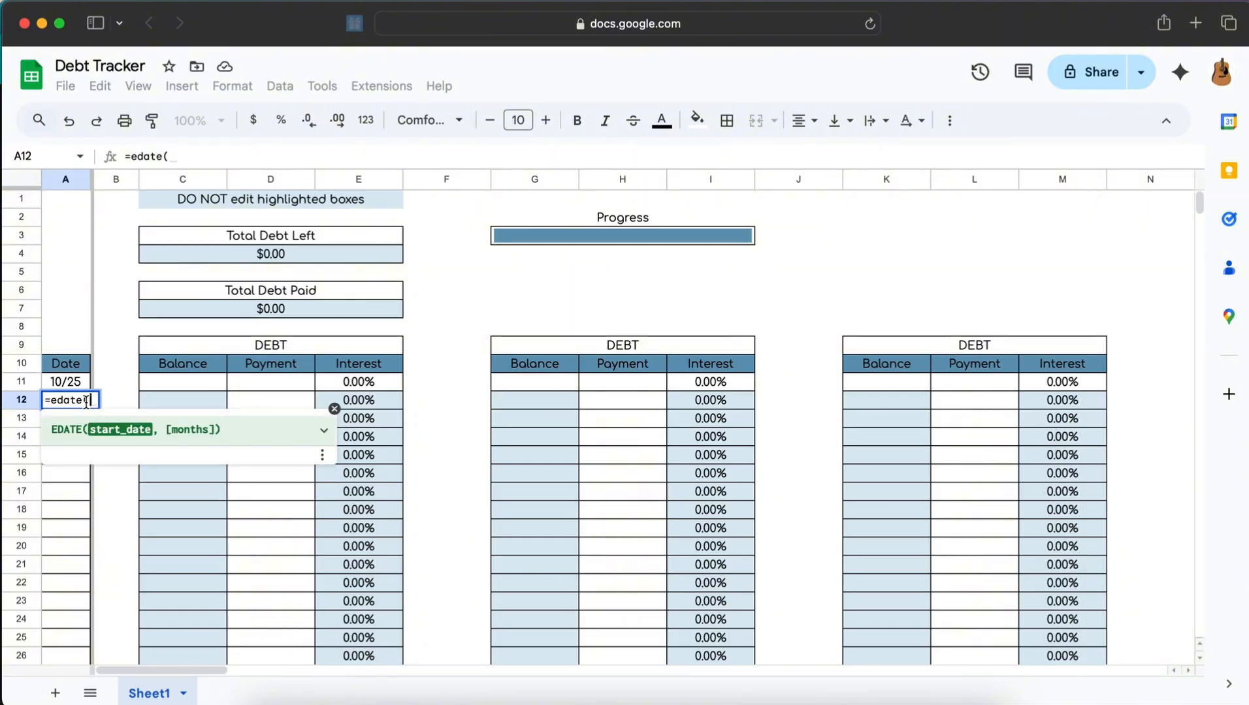
left_click(65, 383)
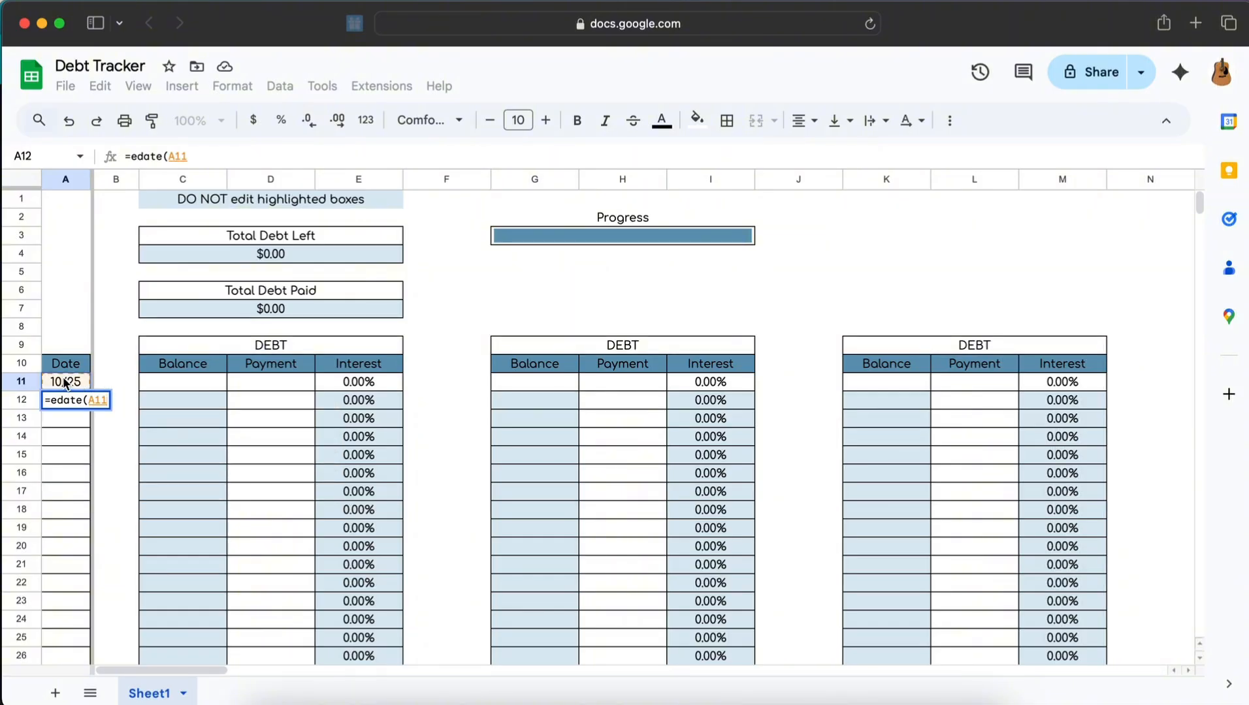
type(",")
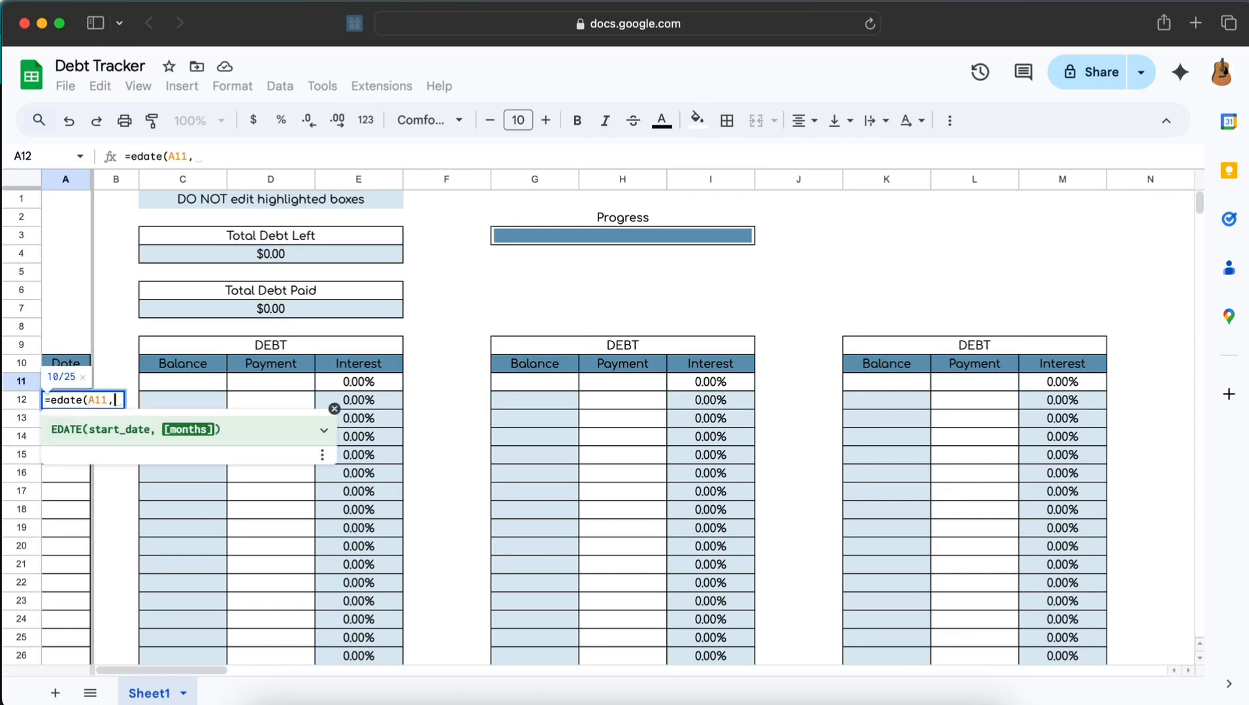
type("1)")
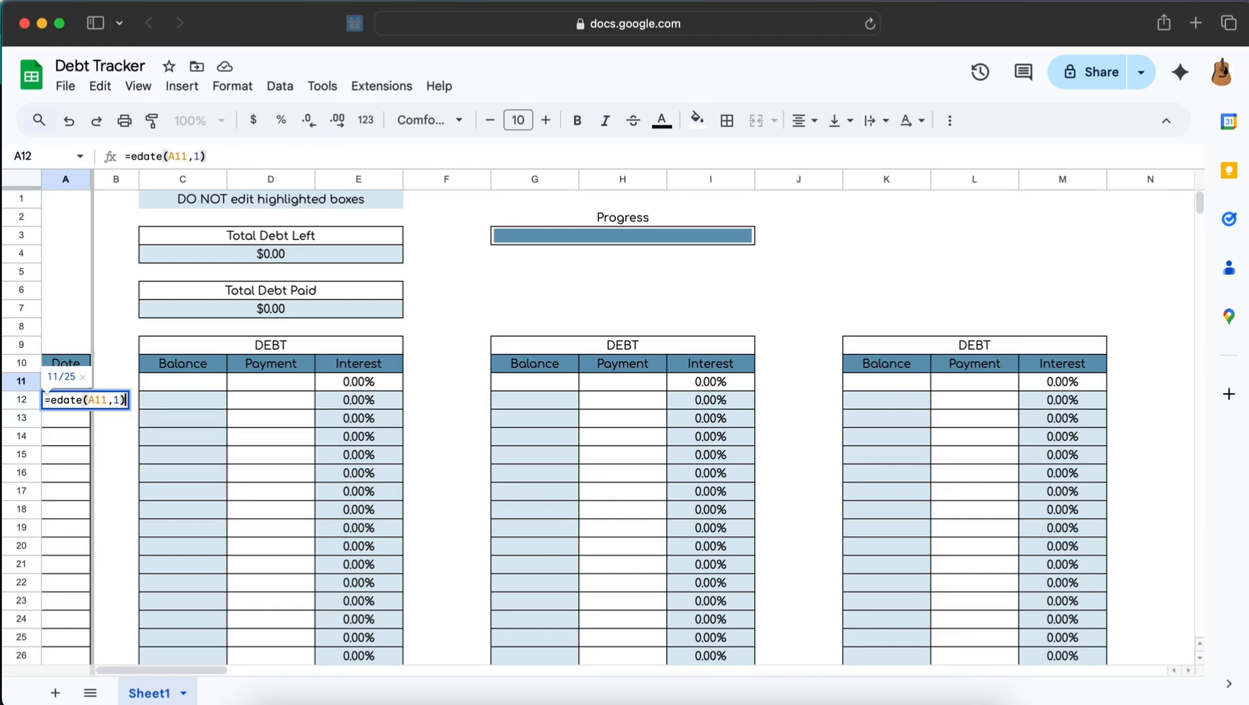
key("Return")
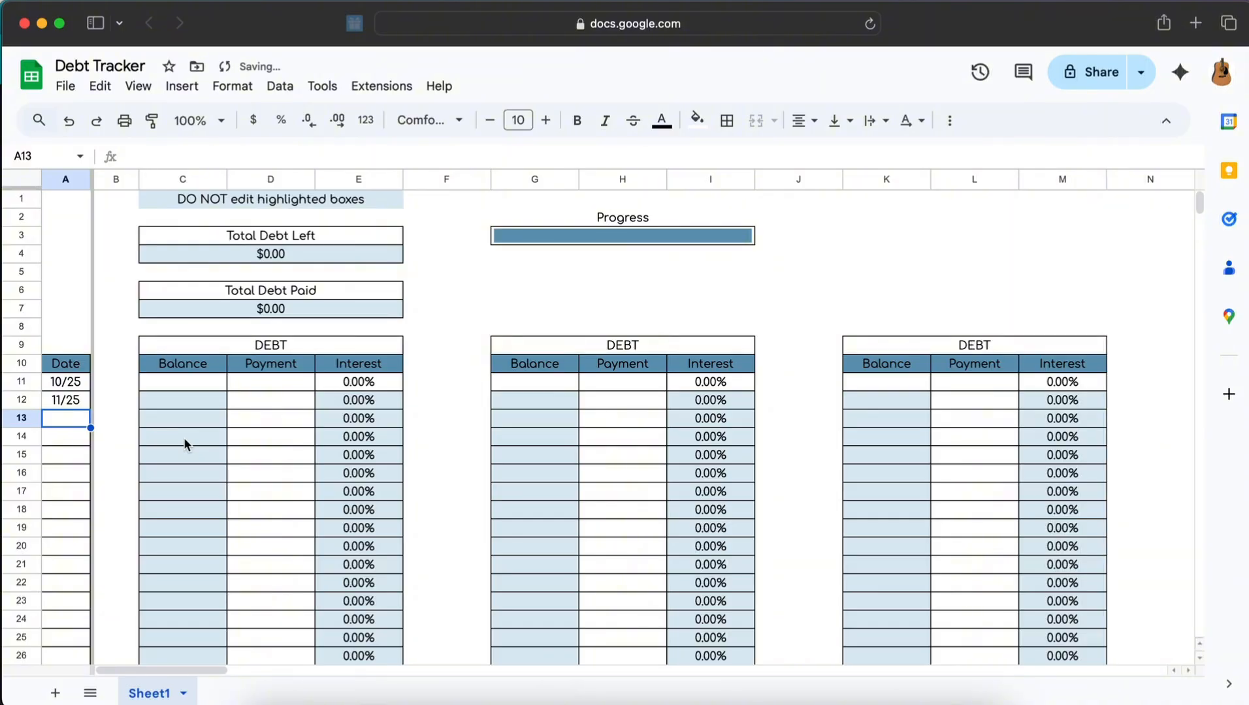
Step: Fill the EDATE formula from A12 down the Date column to the tables' last row, A557
left_click(77, 401)
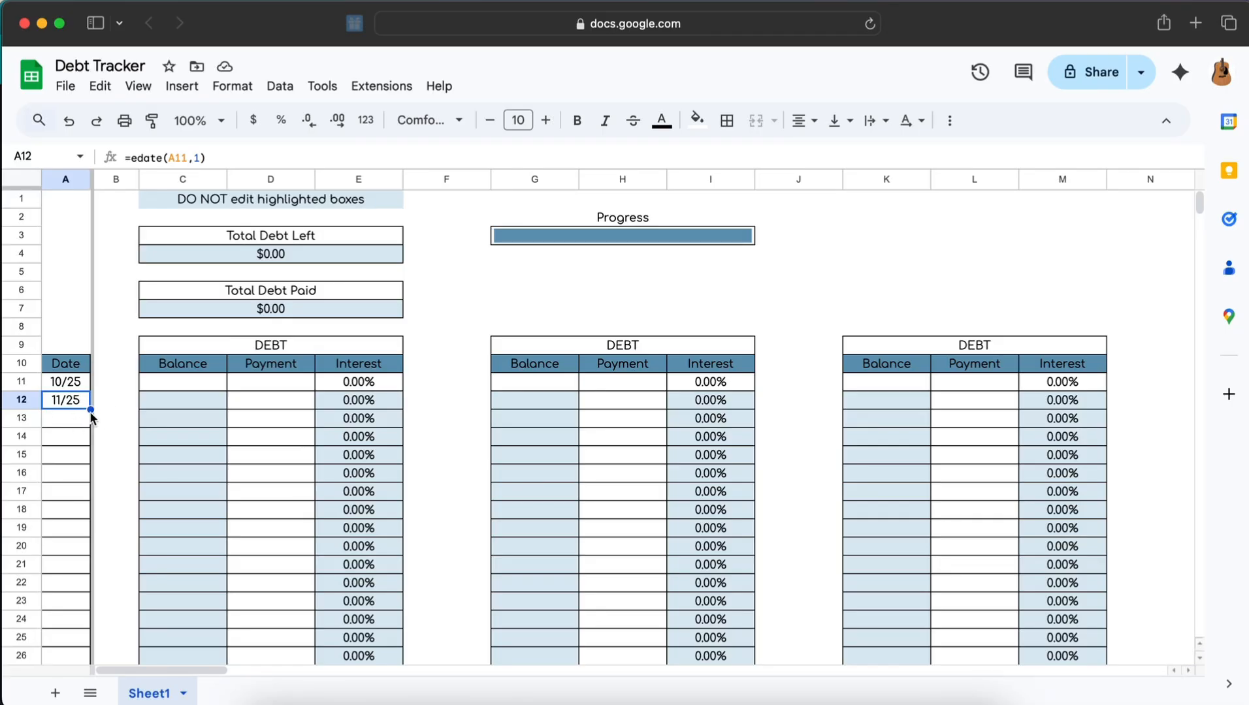
left_click_drag(90, 408, 57, 380)
left_click_drag(63, 280, 60, 234)
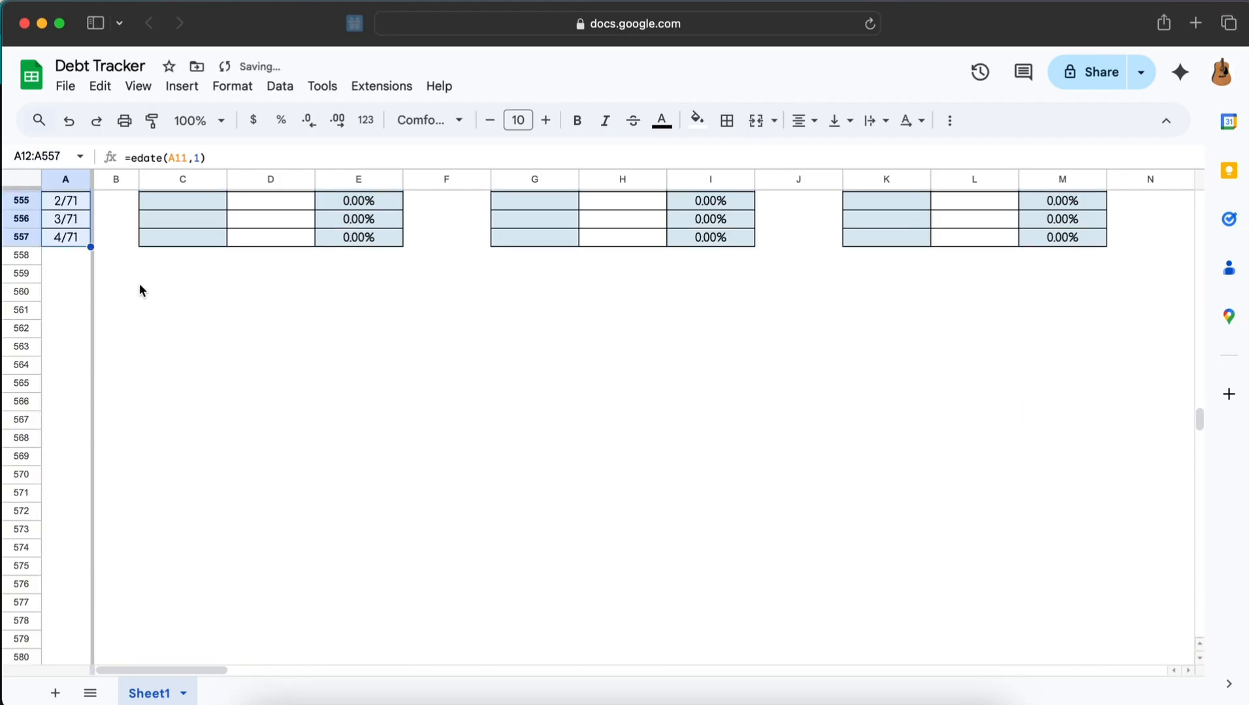
scroll(139, 288, "up", 5)
scroll(139, 287, "up", 2)
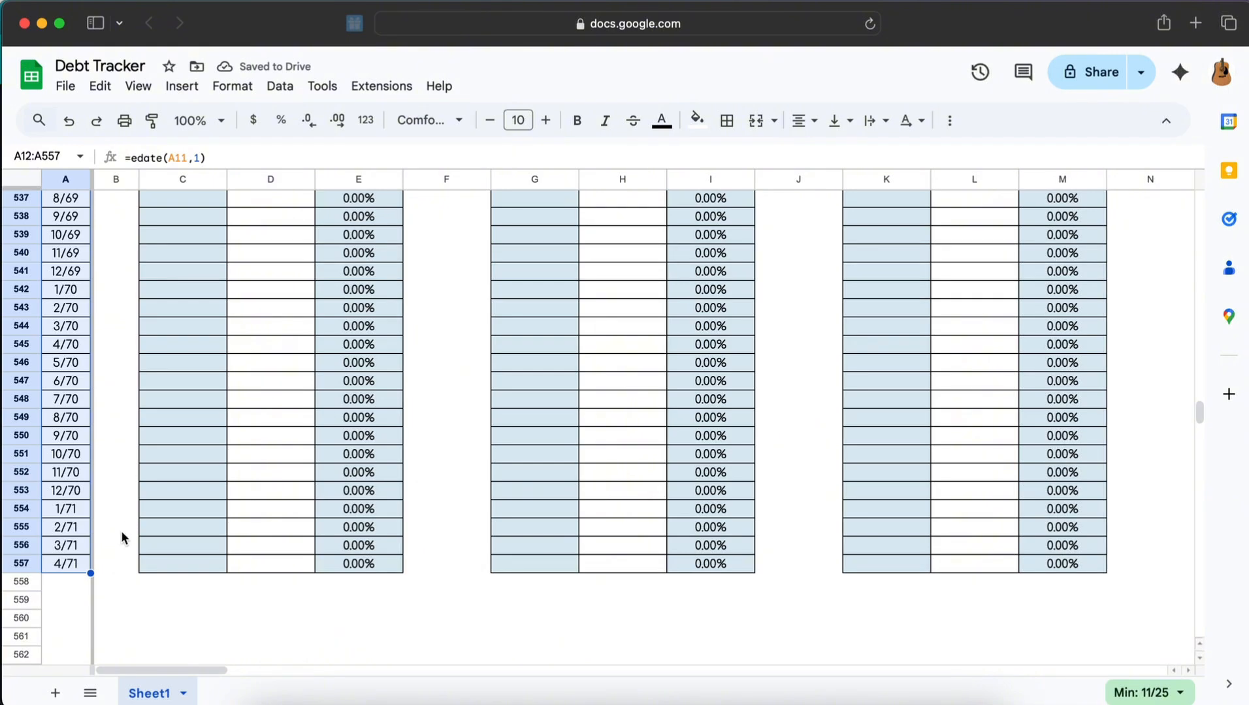
left_click(66, 563)
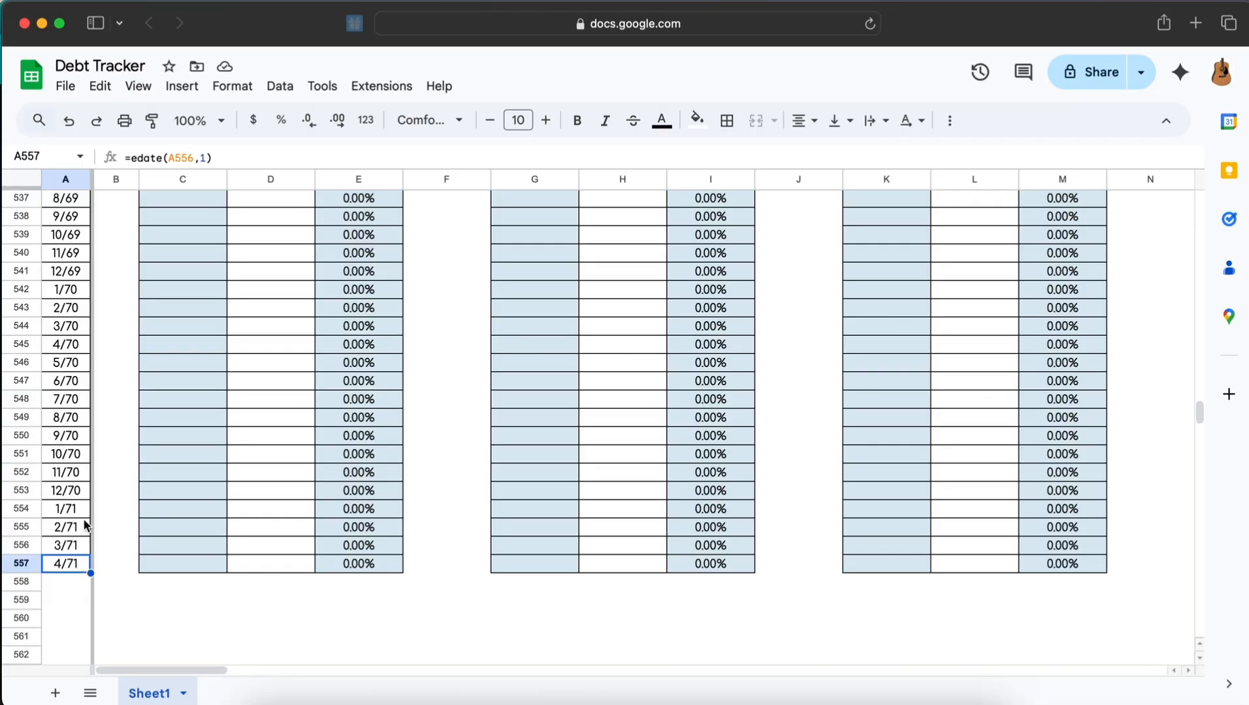
scroll(84, 418, "up", 10)
scroll(83, 418, "up", 20)
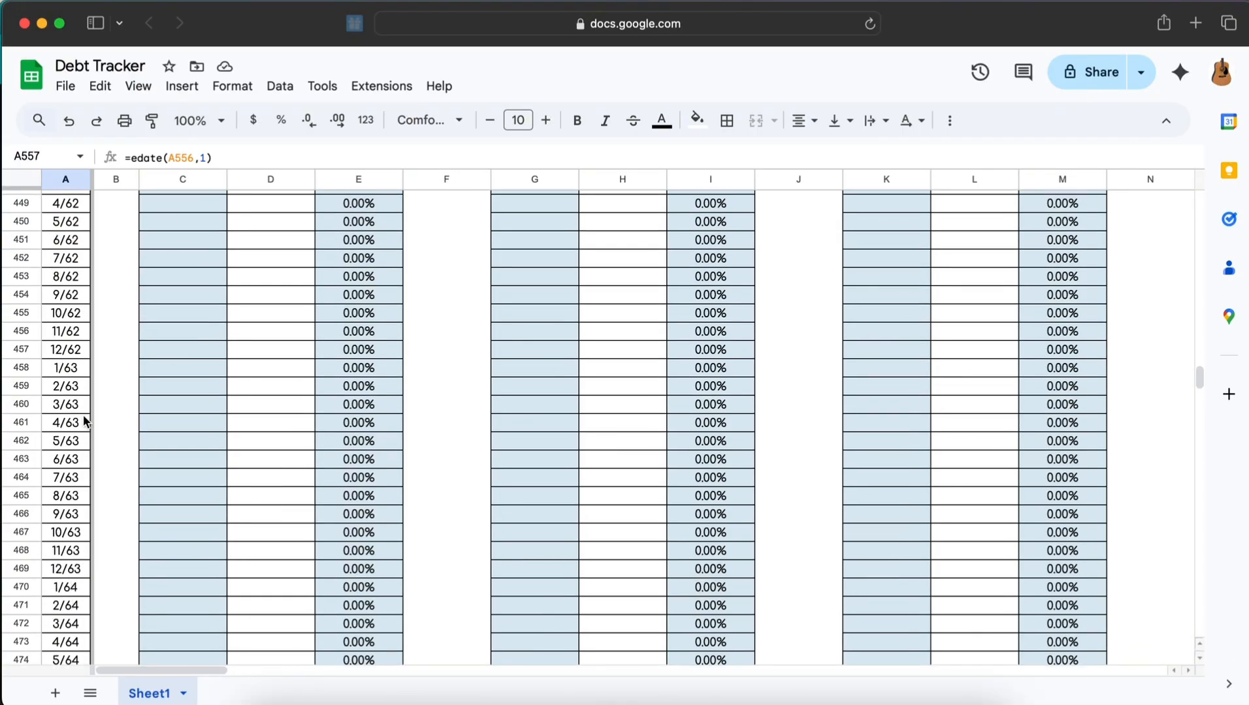
scroll(99, 434, "up", 20)
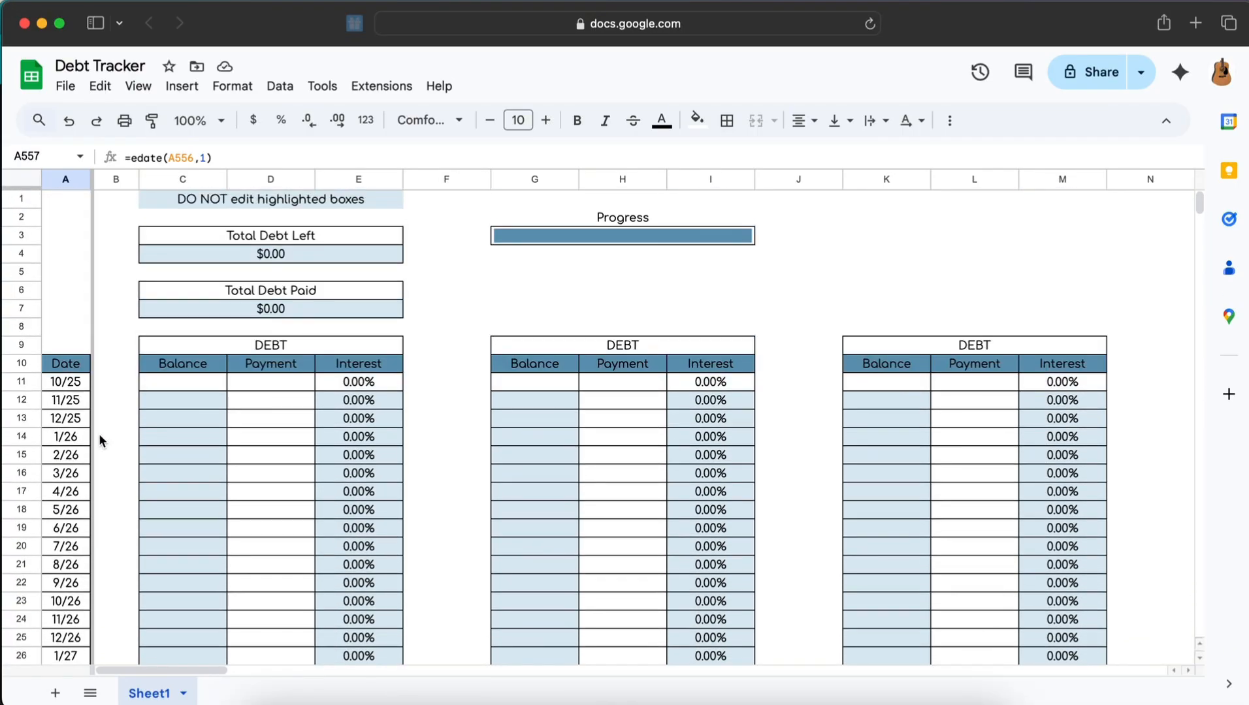
Step: Delete the "DO NOT edit highlighted boxes" note above the totals and unmerge cells C1:E1
left_click(72, 384)
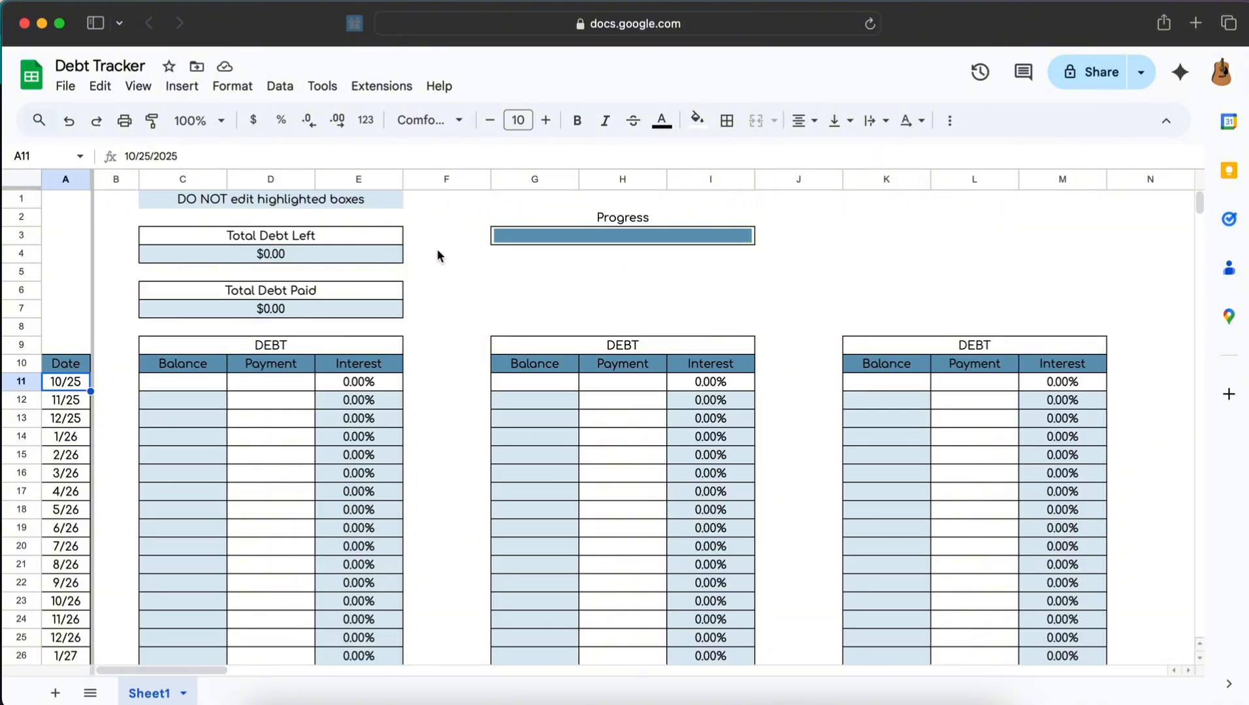
left_click(246, 201)
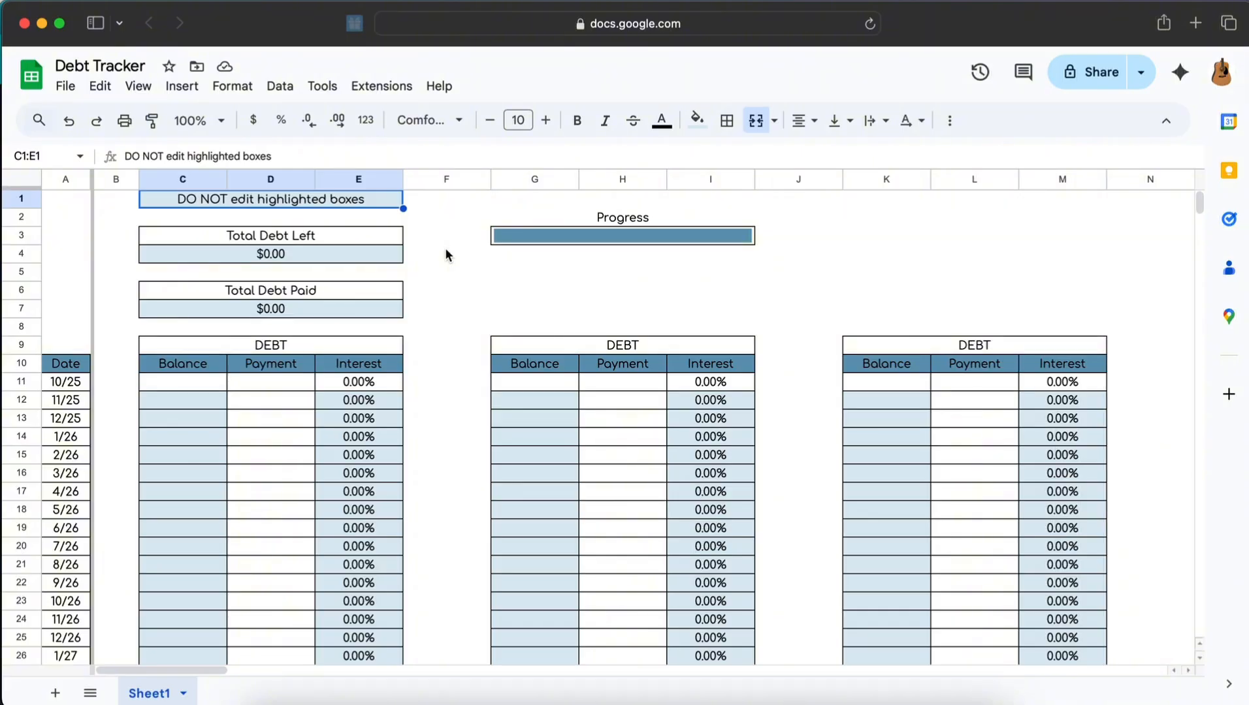
key("Delete")
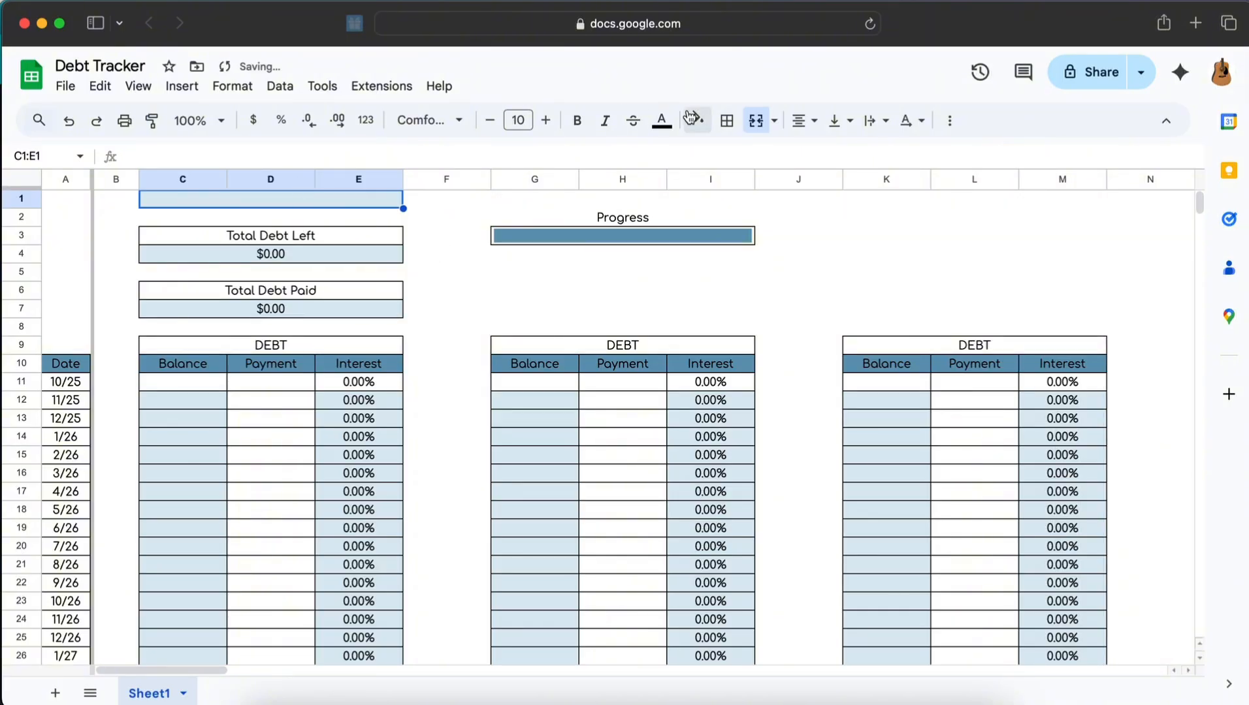
left_click(773, 122)
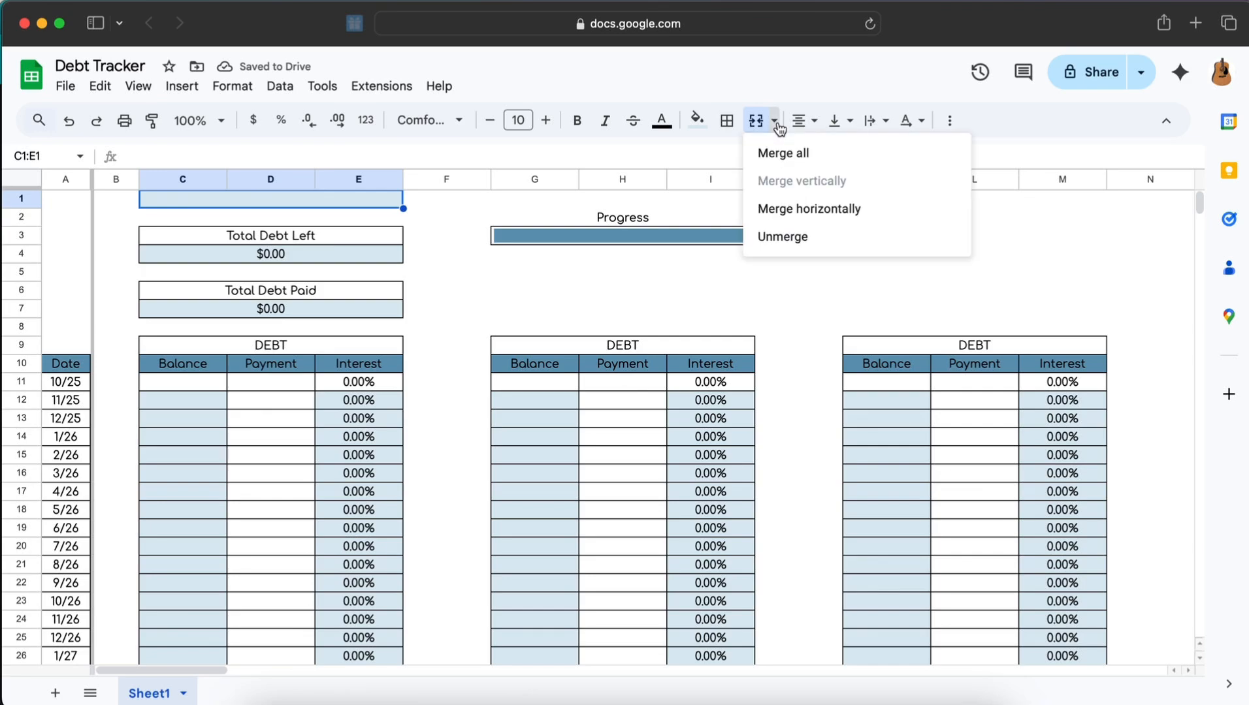
left_click(786, 240)
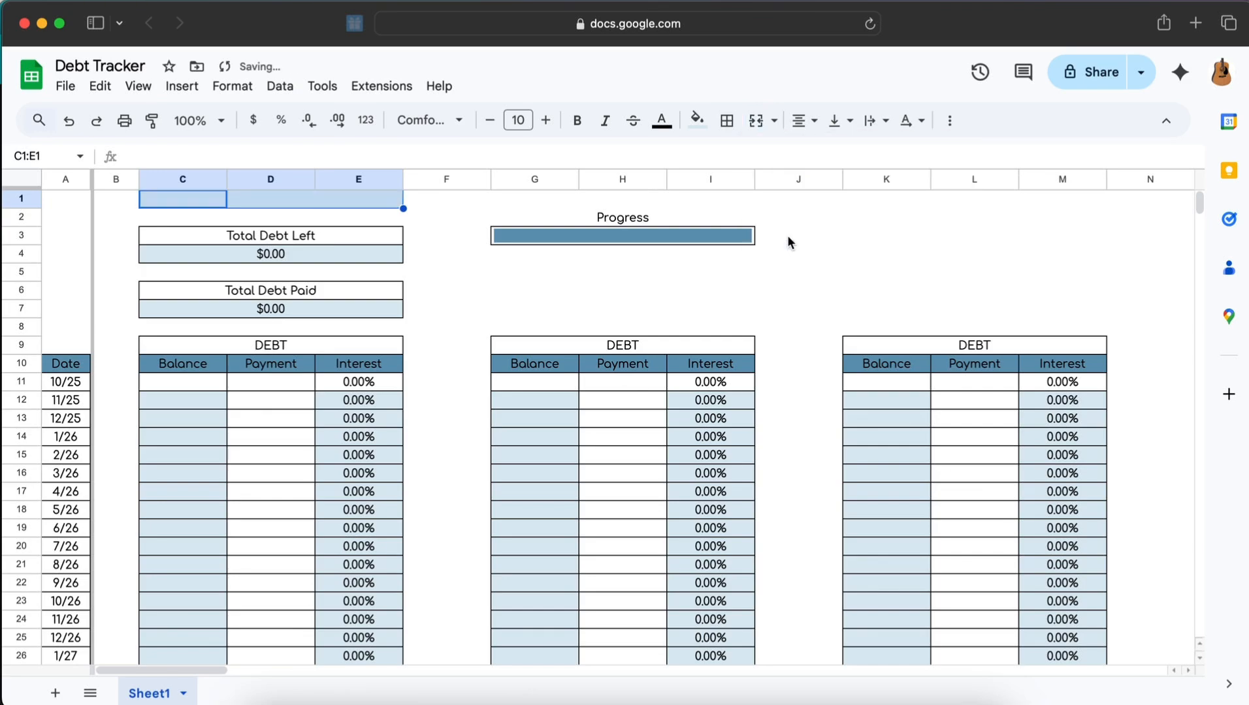
Step: Clear all borders from cells C1:E1
left_click(726, 120)
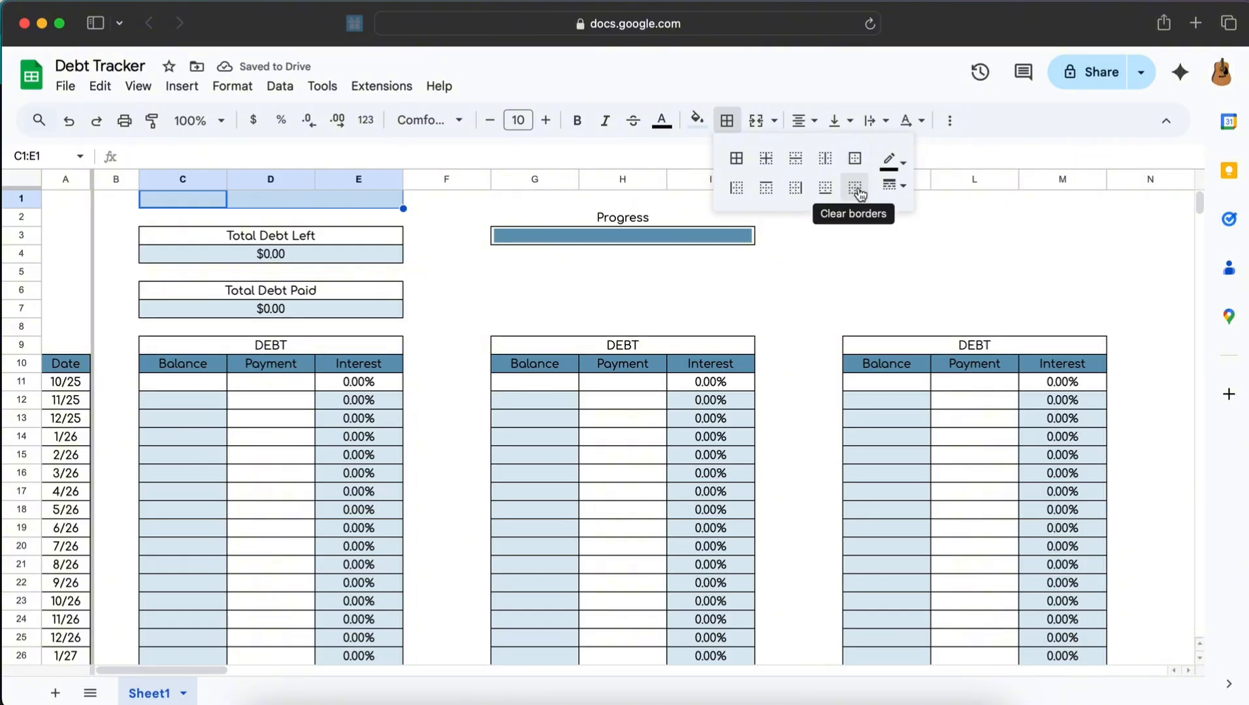
left_click(856, 189)
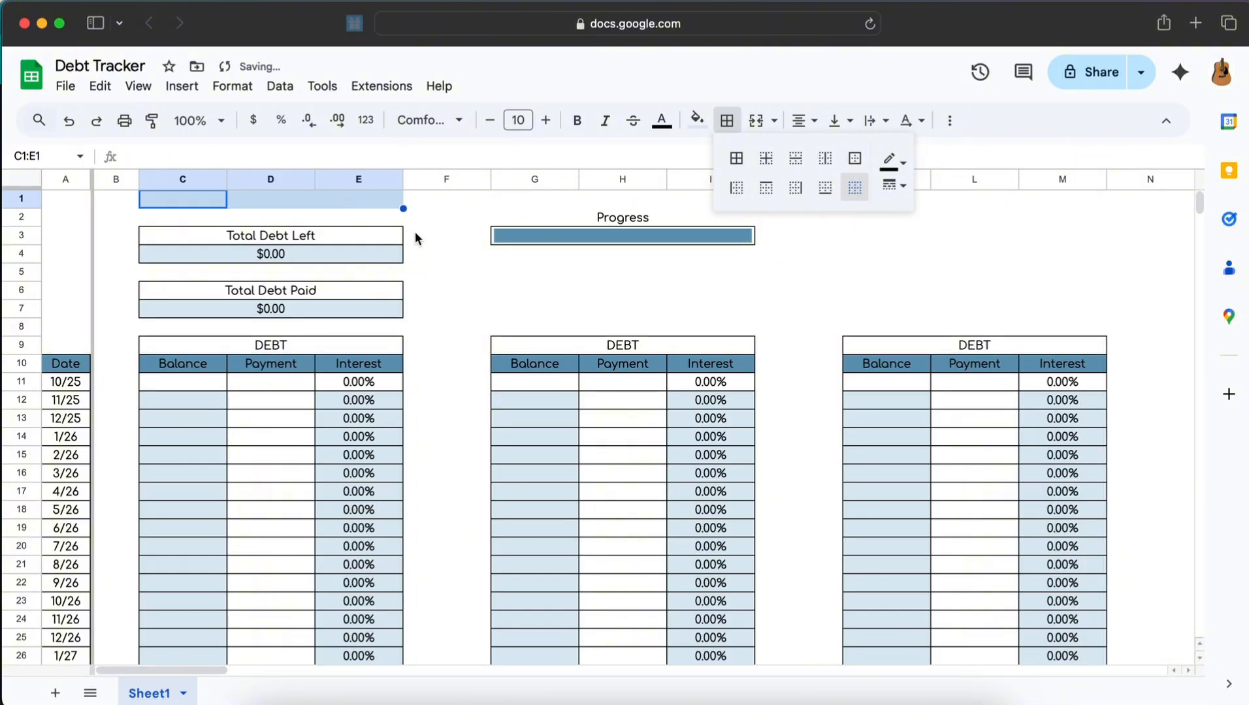
left_click(427, 217)
left_click(357, 202)
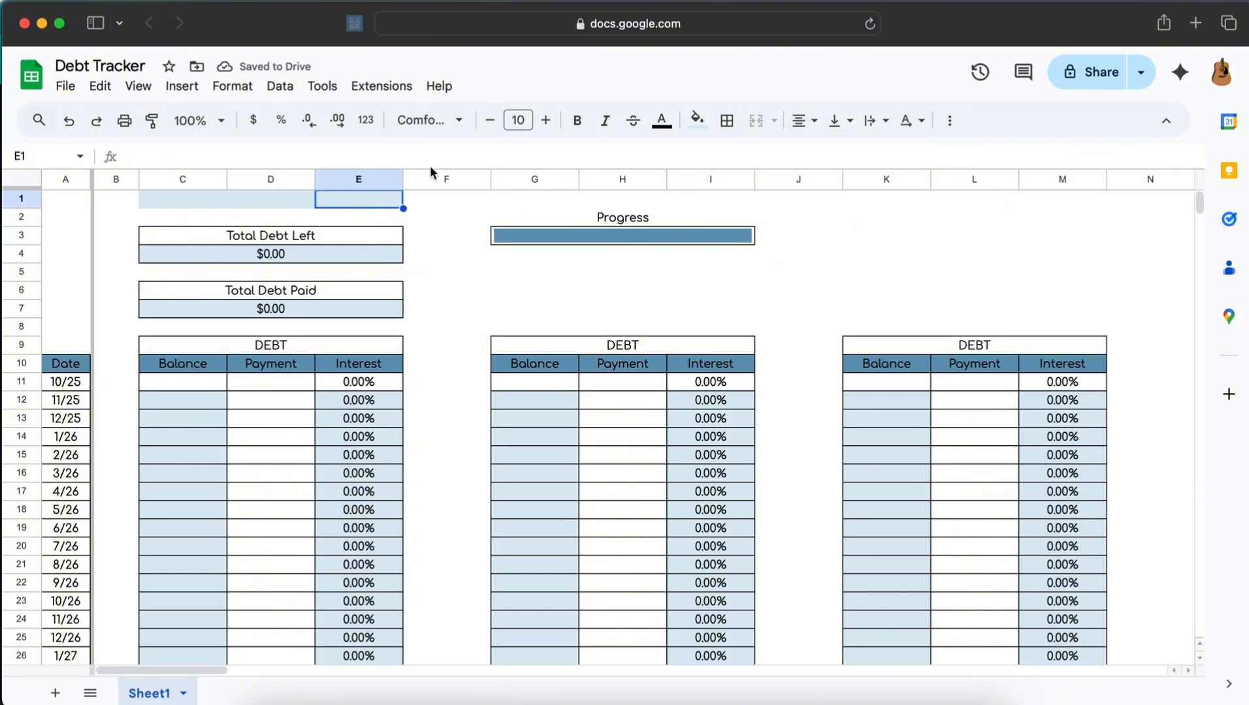
Step: Change the fill color of cells C1:E1 to white
left_click_drag(183, 198, 338, 200)
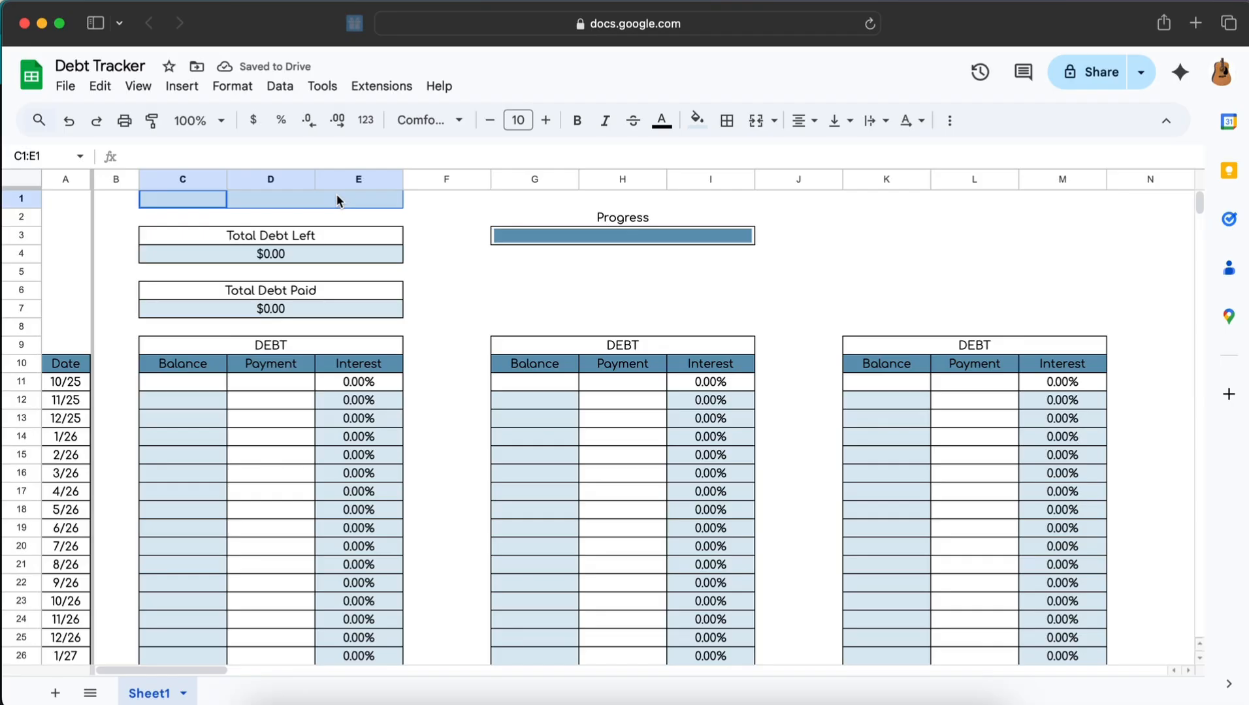
left_click(696, 120)
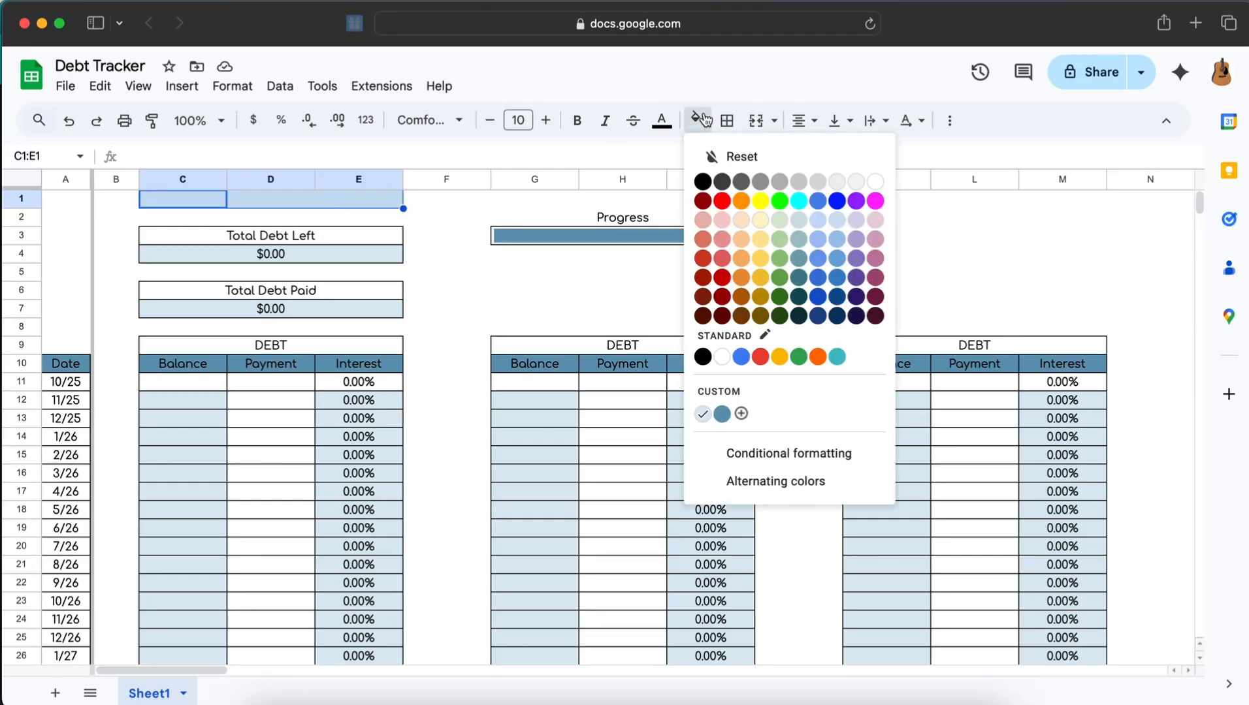
left_click(875, 181)
left_click(458, 229)
left_click(479, 331)
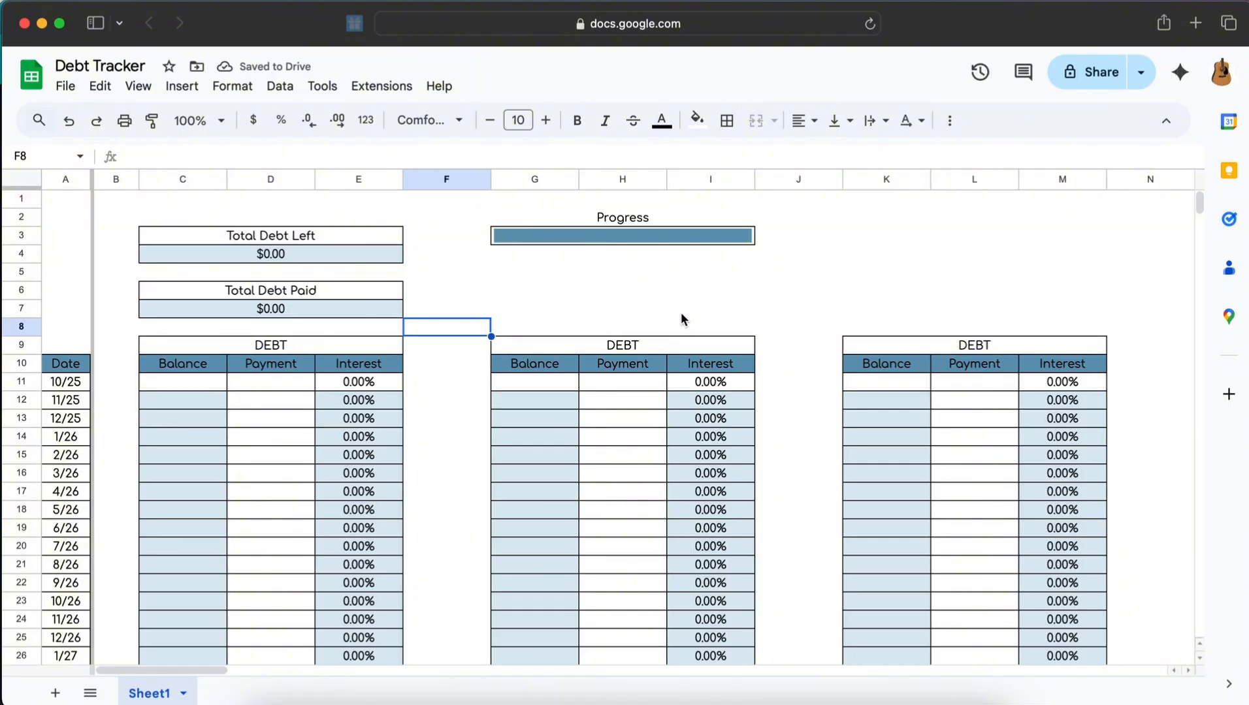
Step: Rename the first three DEBT table headings to Credit Card #1, Credit Card #2 and Student Loan
scroll(682, 313, "down", 5)
scroll(681, 313, "up", 2)
scroll(681, 312, "up", 3)
left_click(270, 348)
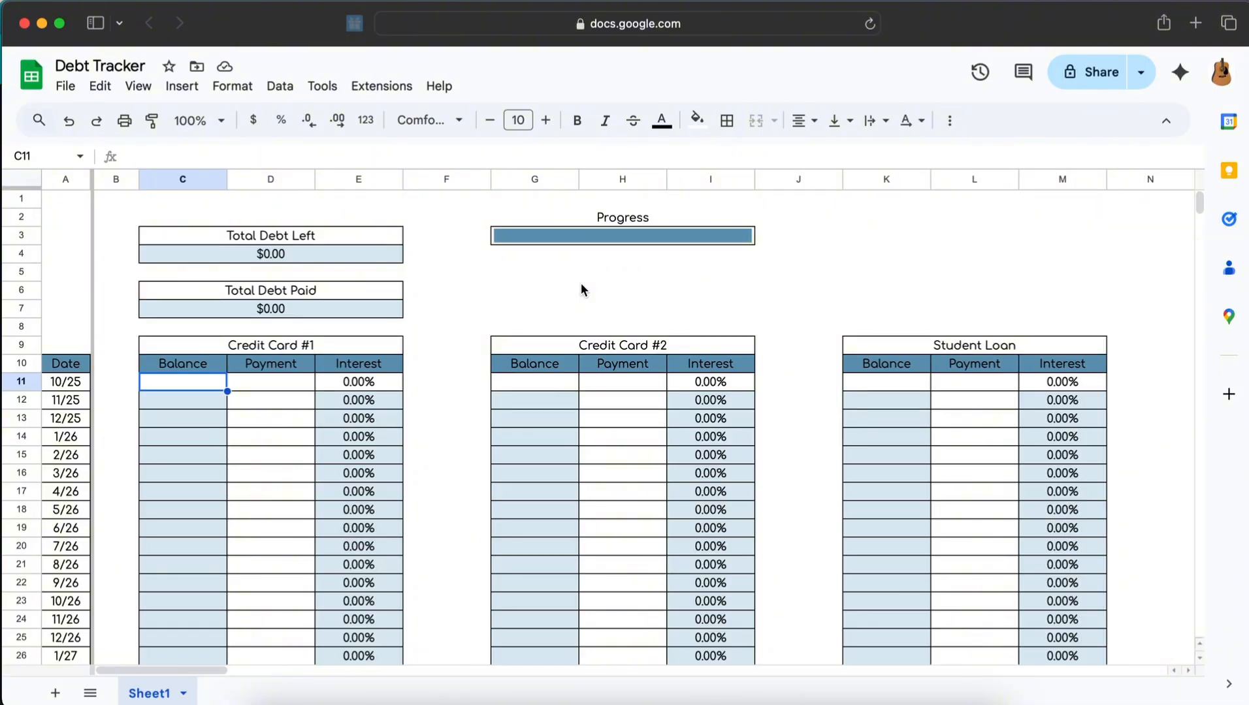
Step: Enter a starting balance of 581.35 for Credit Card #1, with payments of 151 for 10/25 and 200 for 11/25
type("581.35")
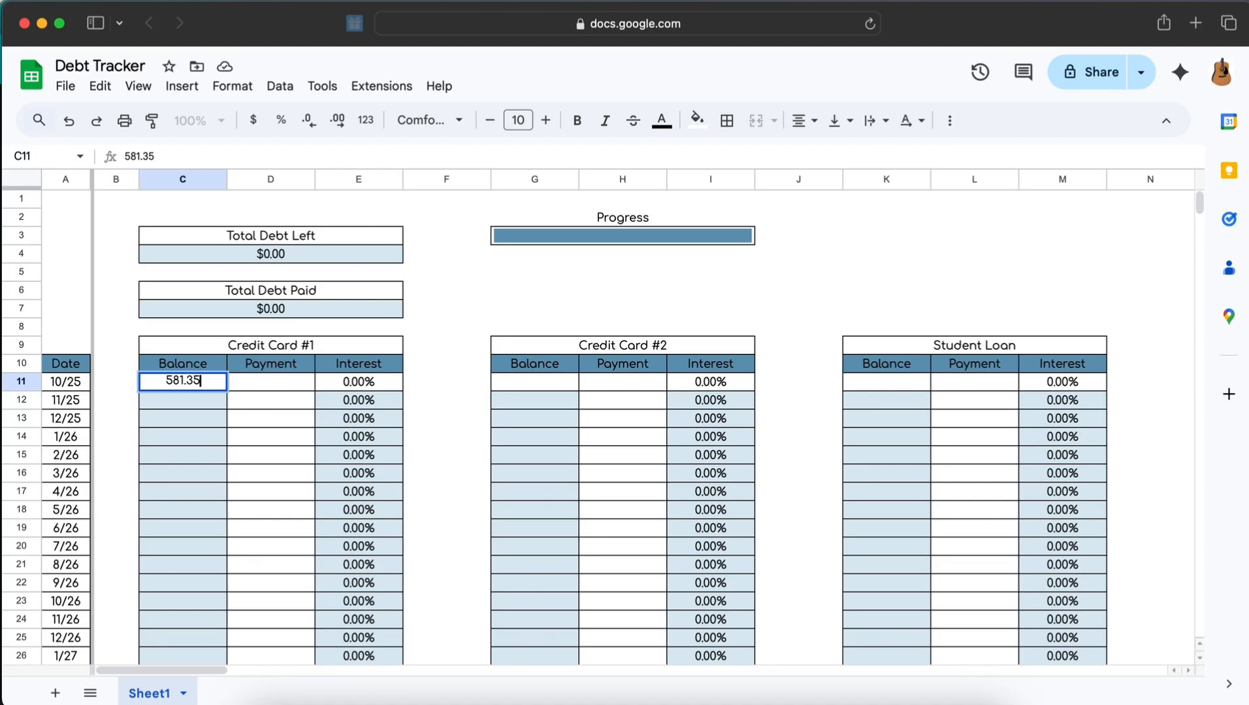
key("Return")
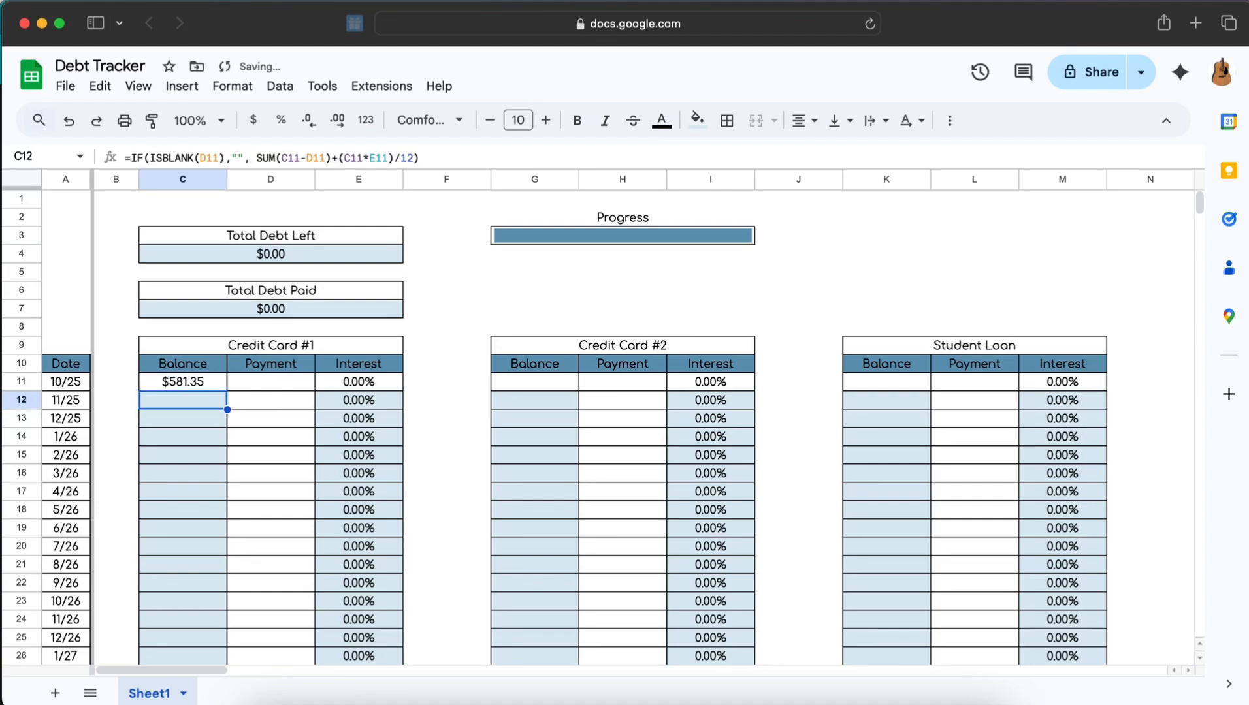
left_click(271, 383)
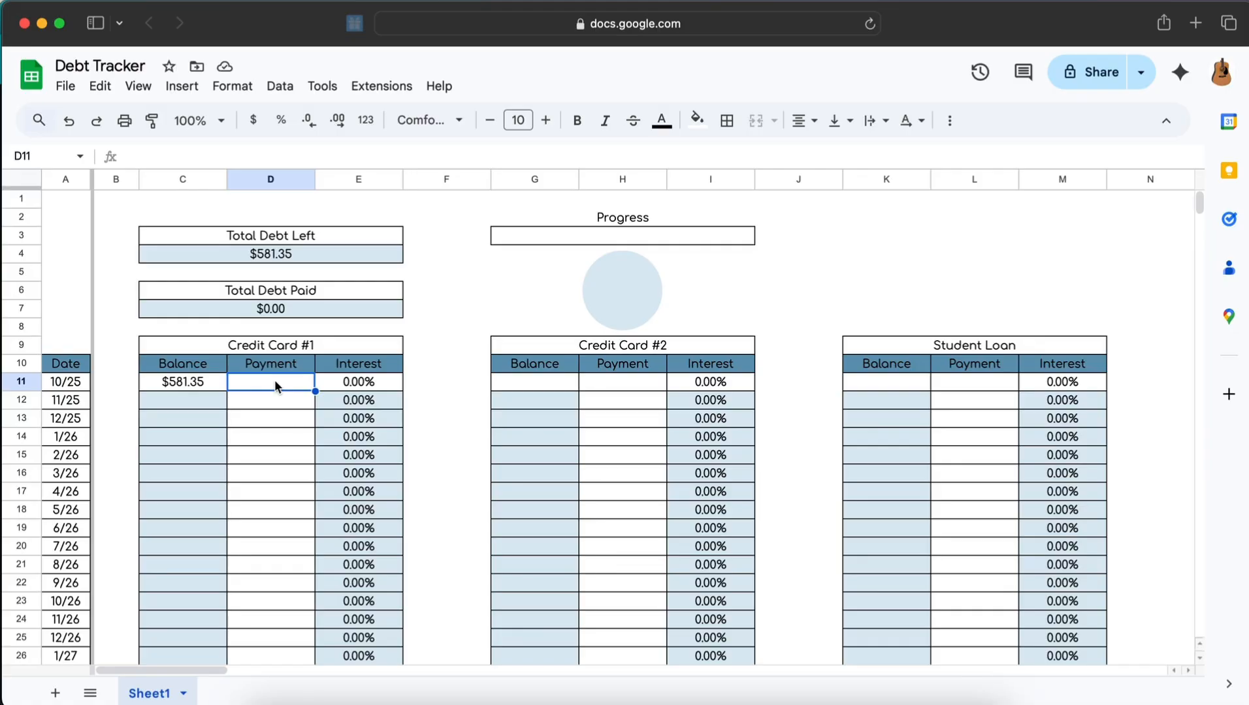
type("151")
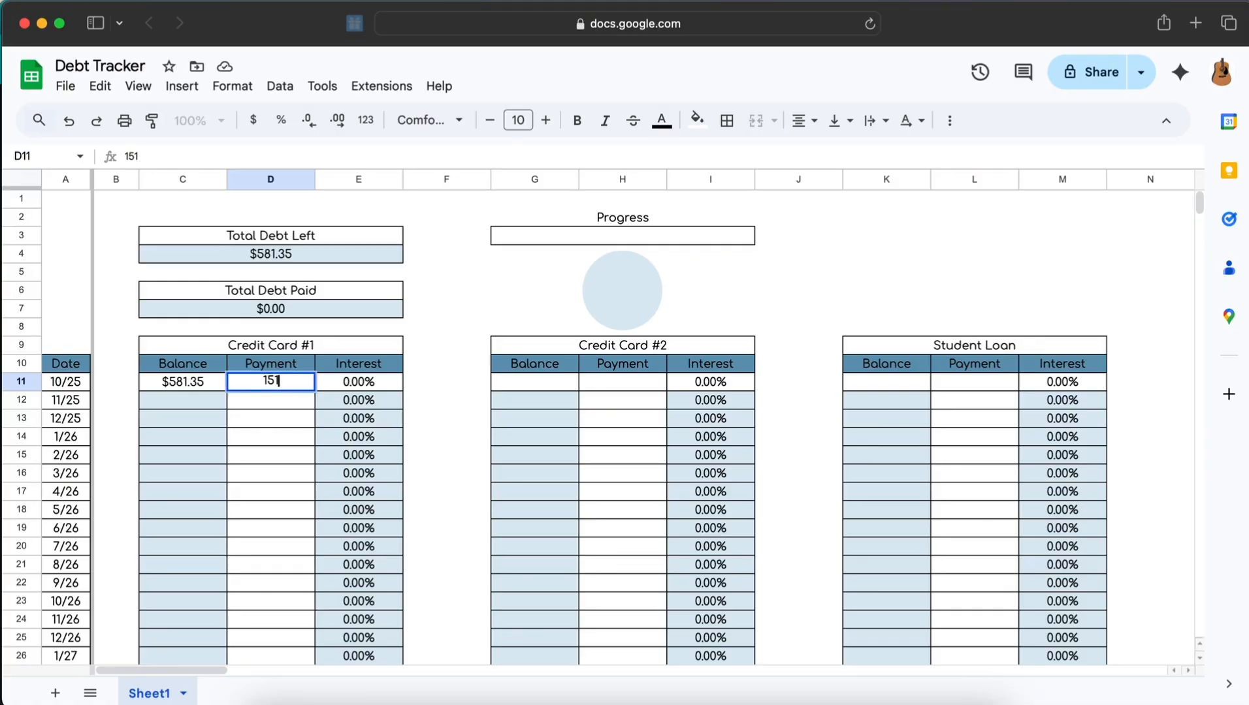
key("Return")
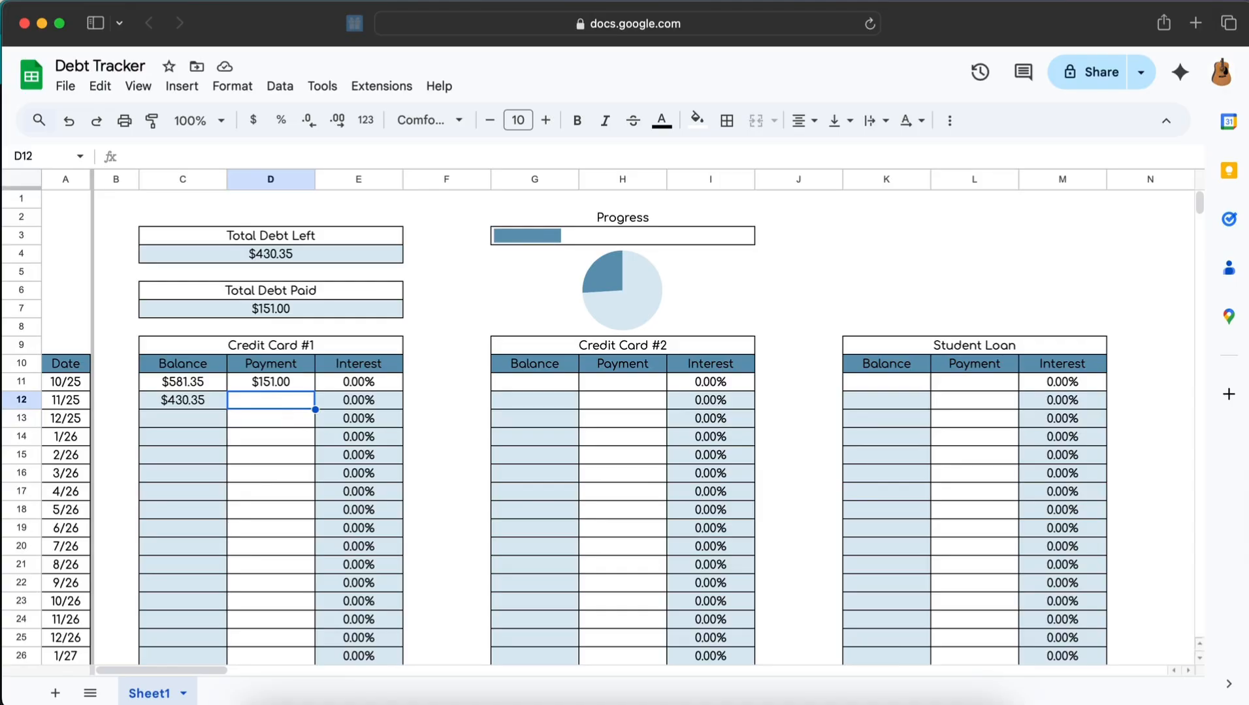
type("200")
key("Return")
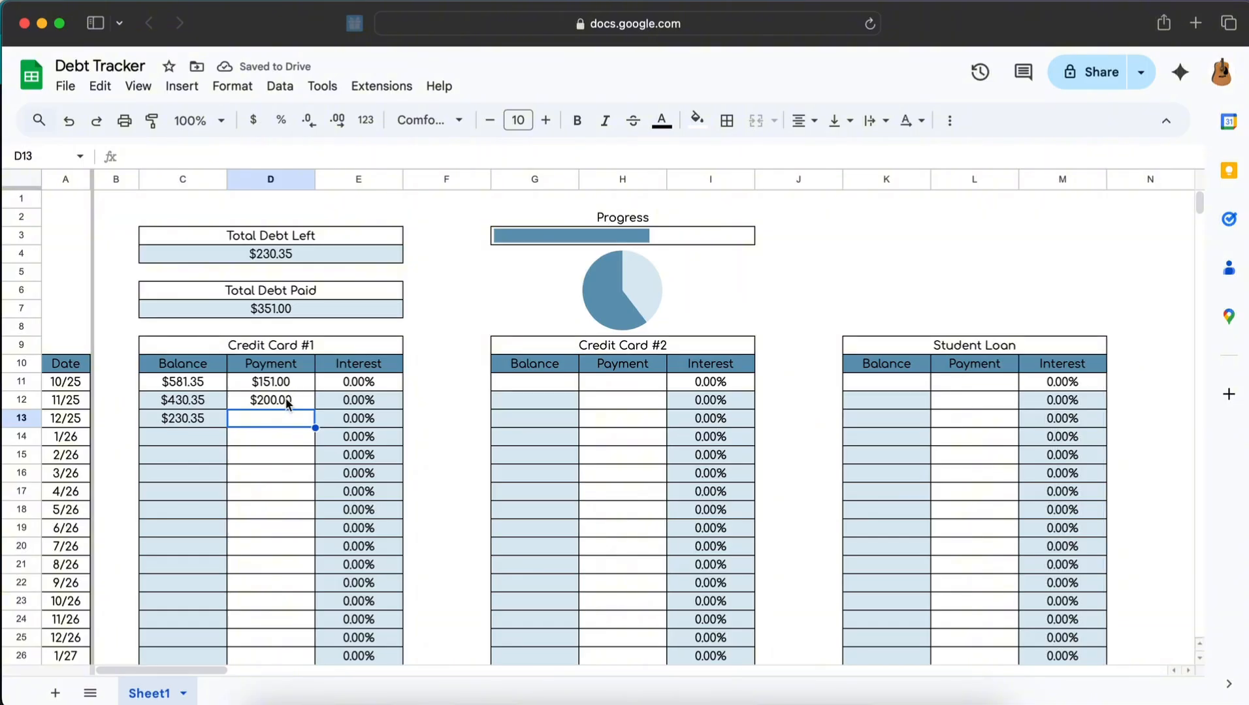
Step: Set Credit Card #1's interest rate to 6% in the 10/25 row
left_click(367, 384)
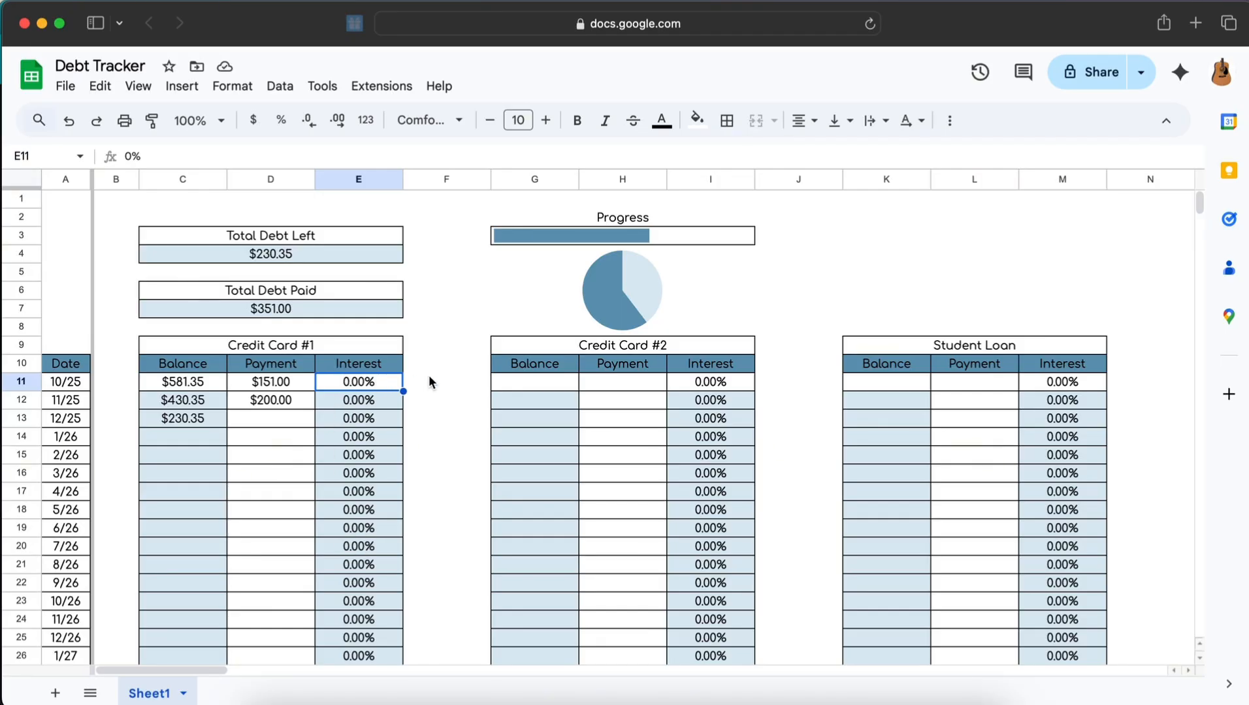
type("6")
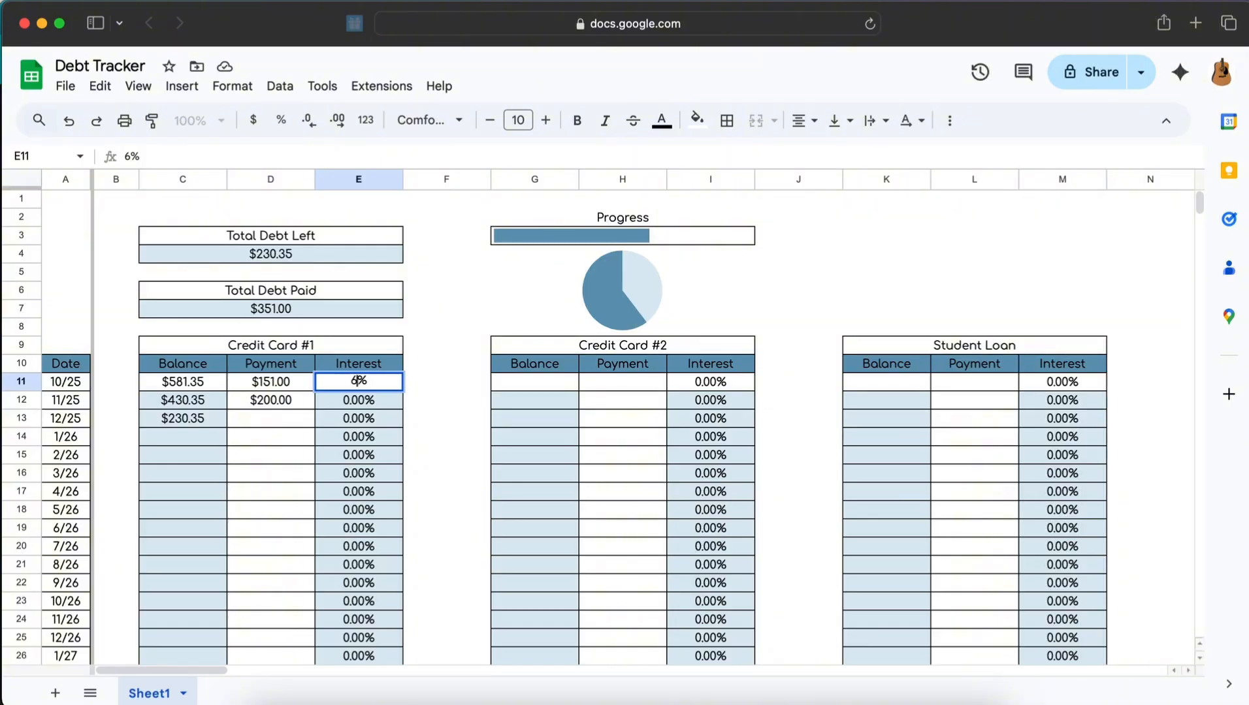
key("Return")
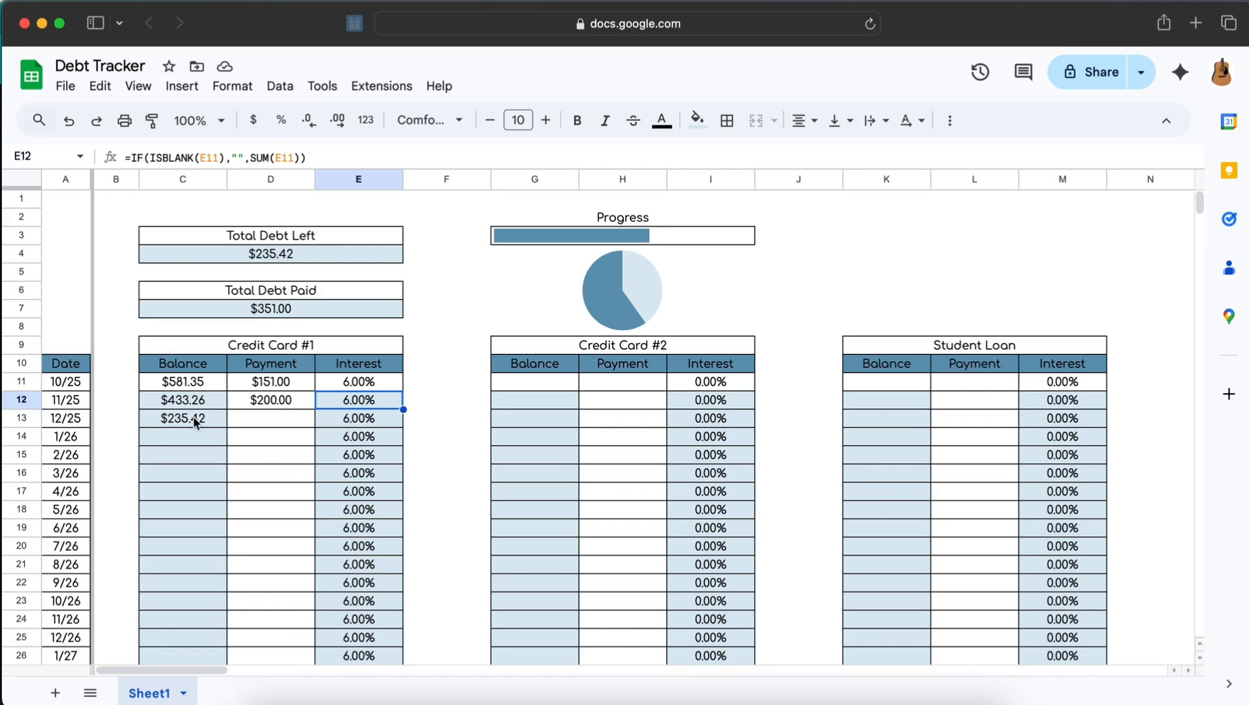
left_click(265, 405)
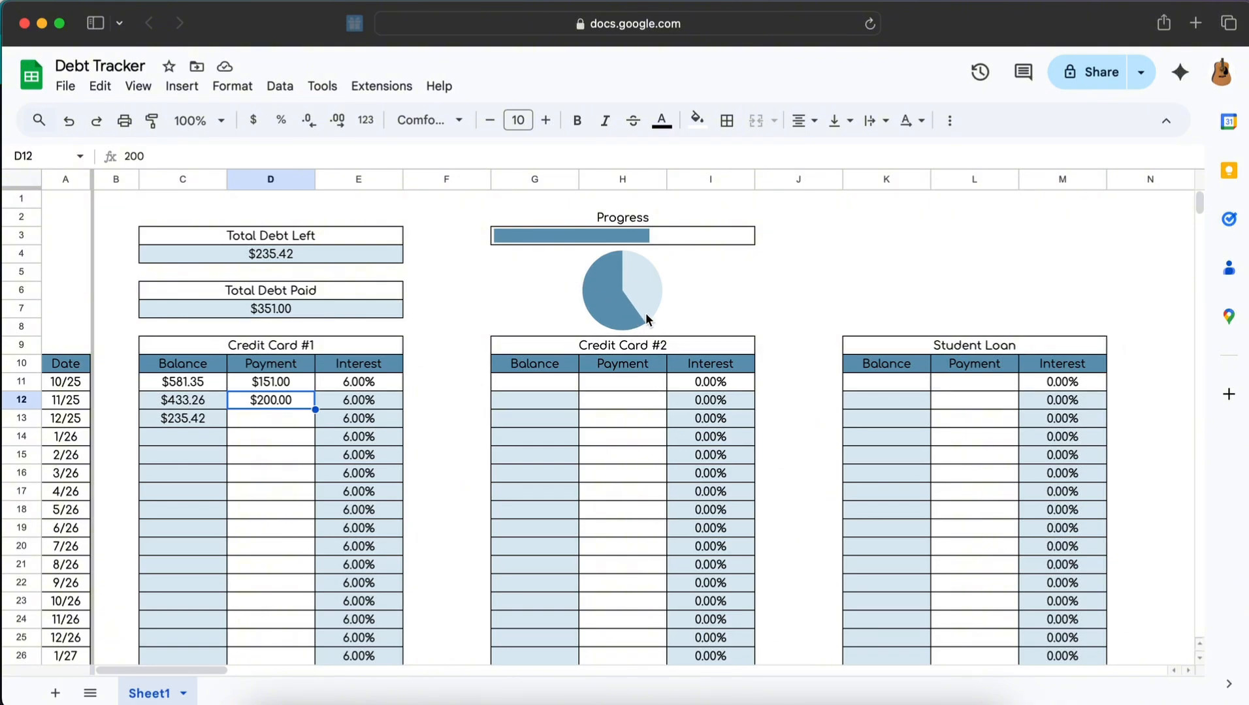
Step: Enter a starting balance of 5000 and a 10/25 payment of 200 for Credit Card #2
left_click(559, 385)
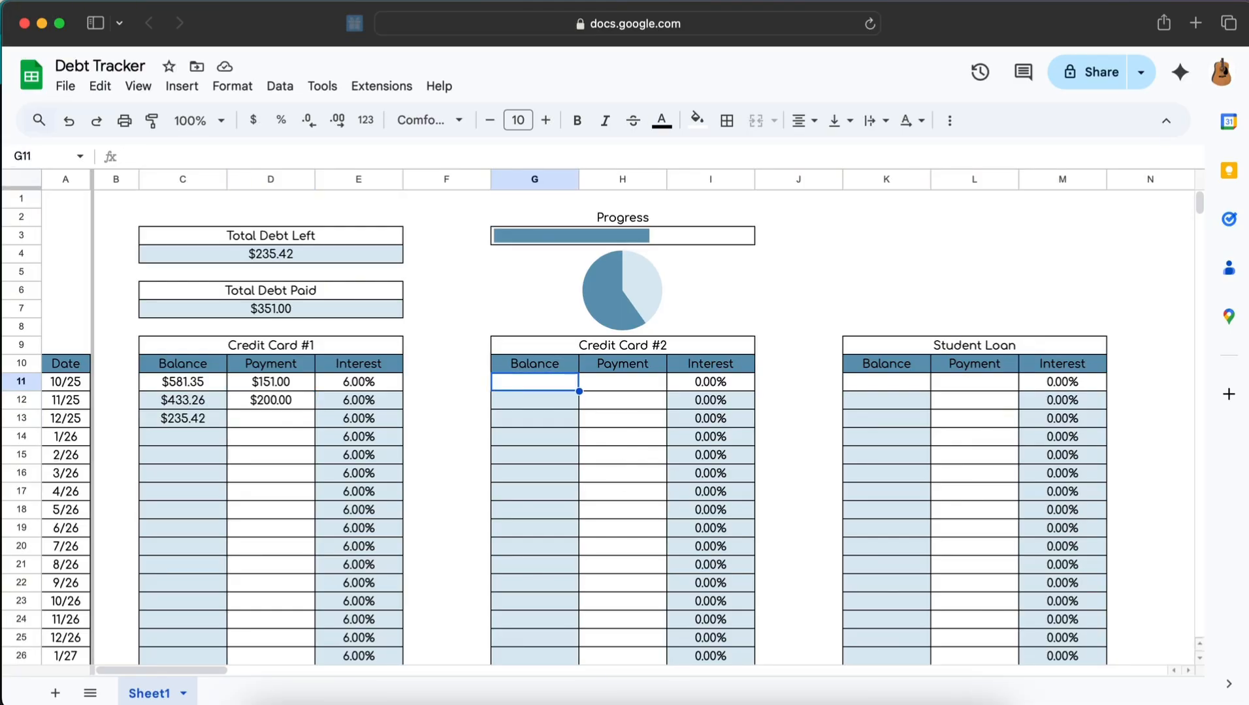
type("5000")
key("Tab")
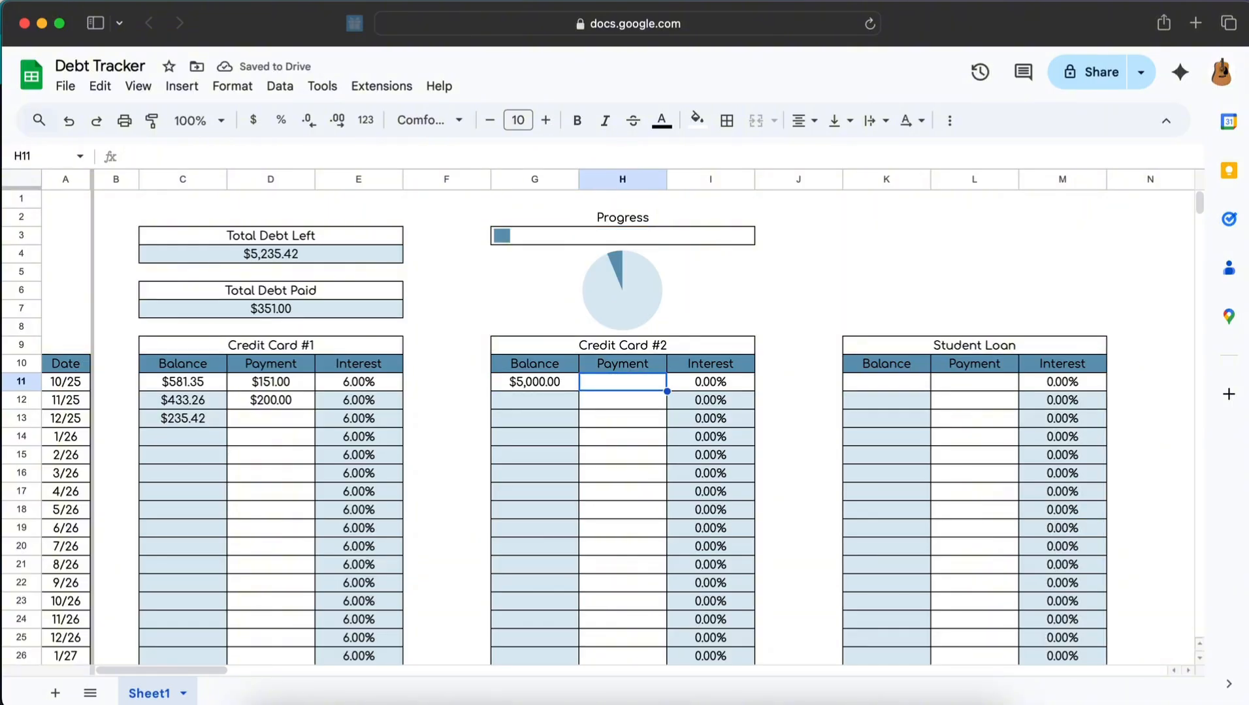
type("200")
key("Return")
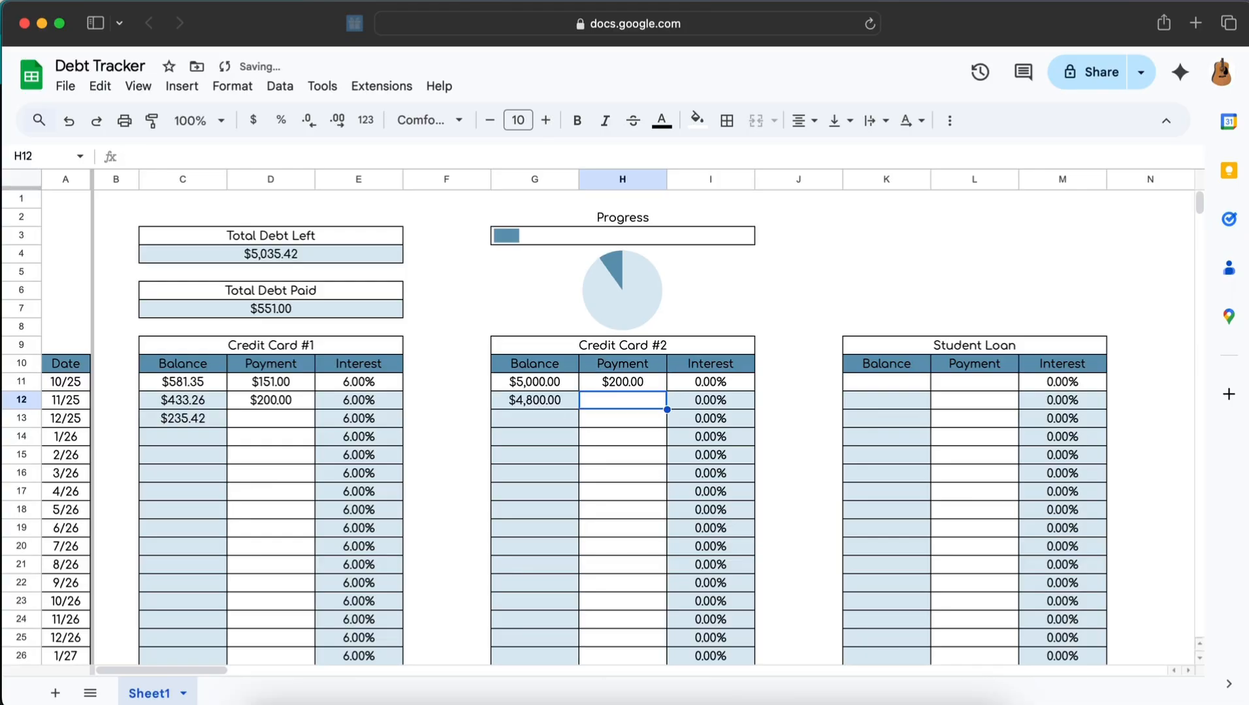
Step: Set Credit Card #2's interest rate to 7% in the 10/25 row
left_click(708, 380)
type("7")
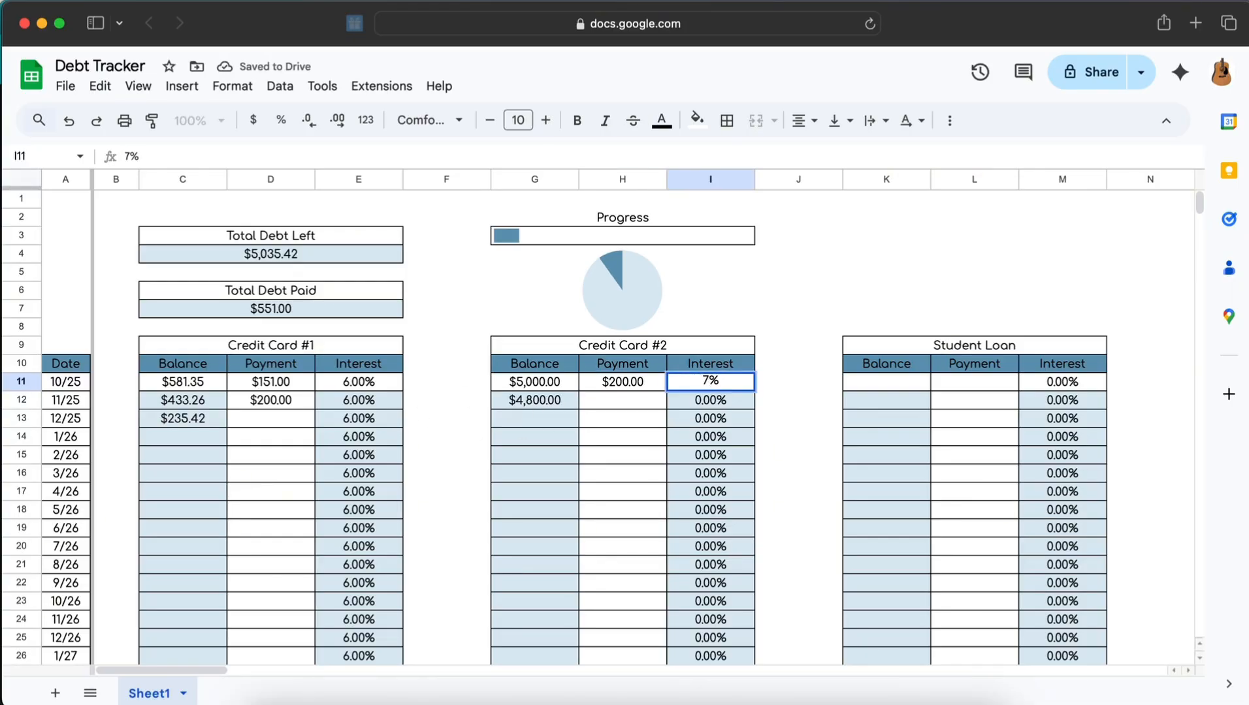
key("Return")
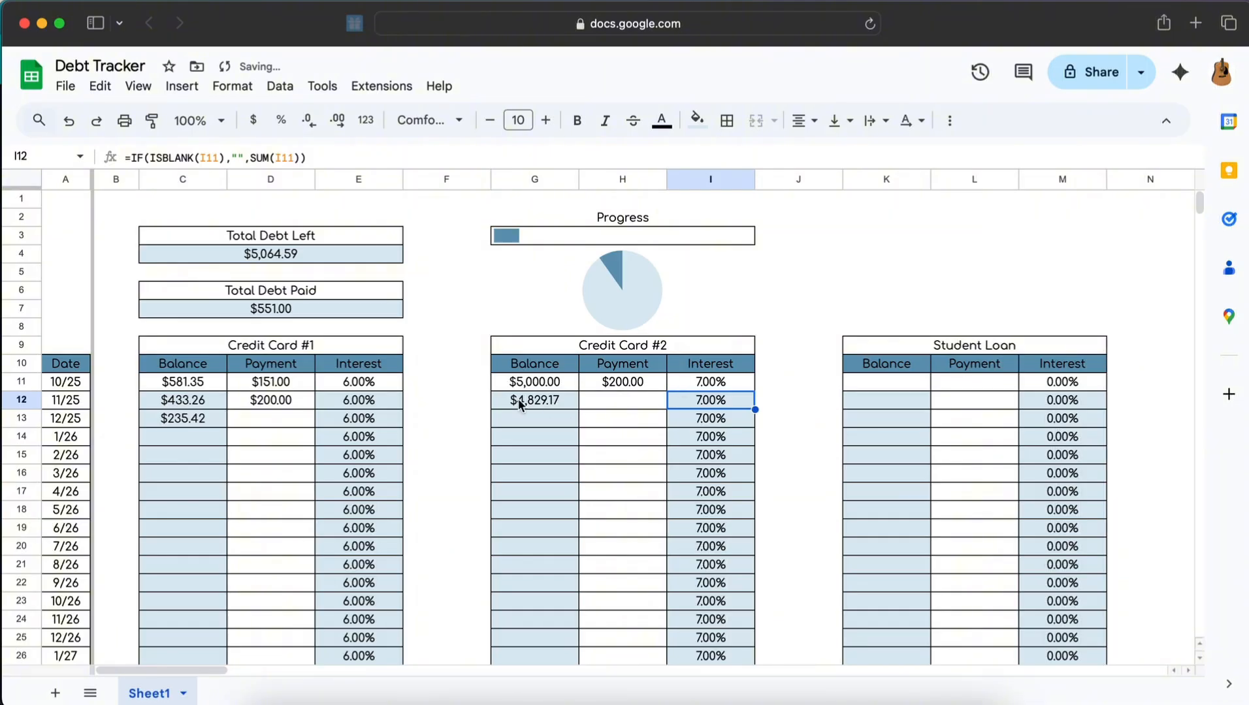
Step: Enter a starting balance of 20000 and a 10/25 payment of 350 for the Student Loan
left_click(915, 383)
type("20000")
key("Return")
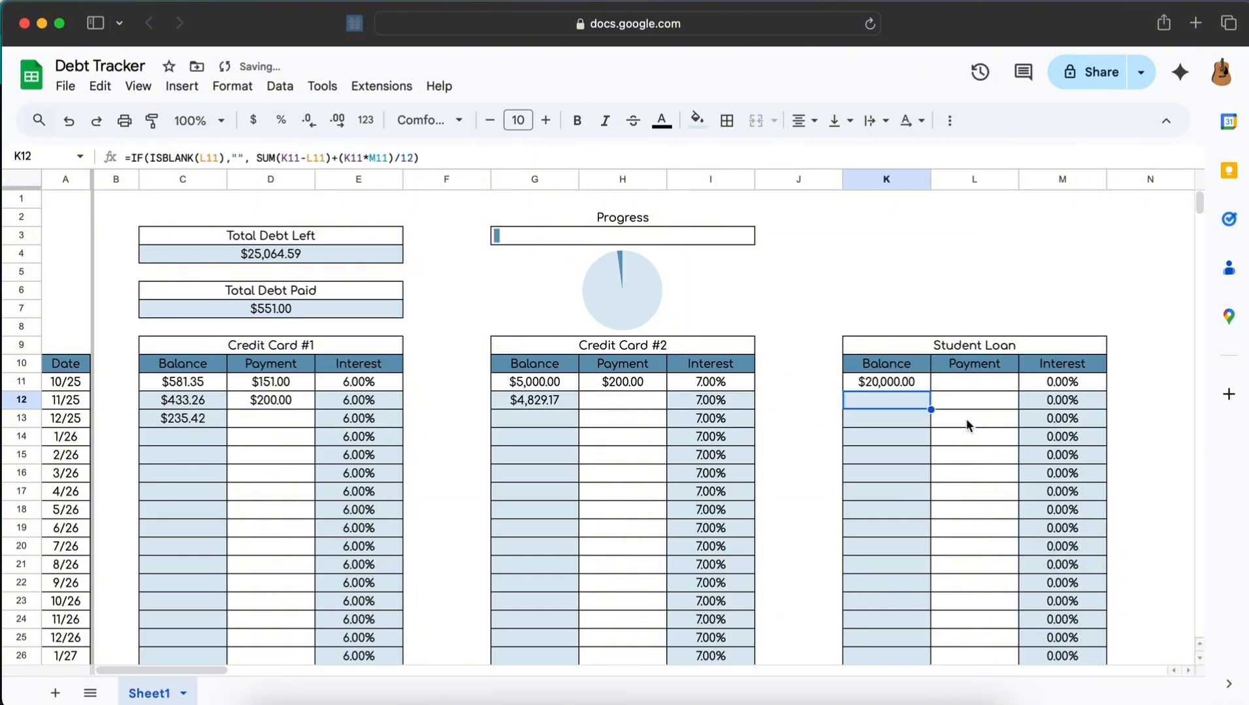
left_click(959, 382)
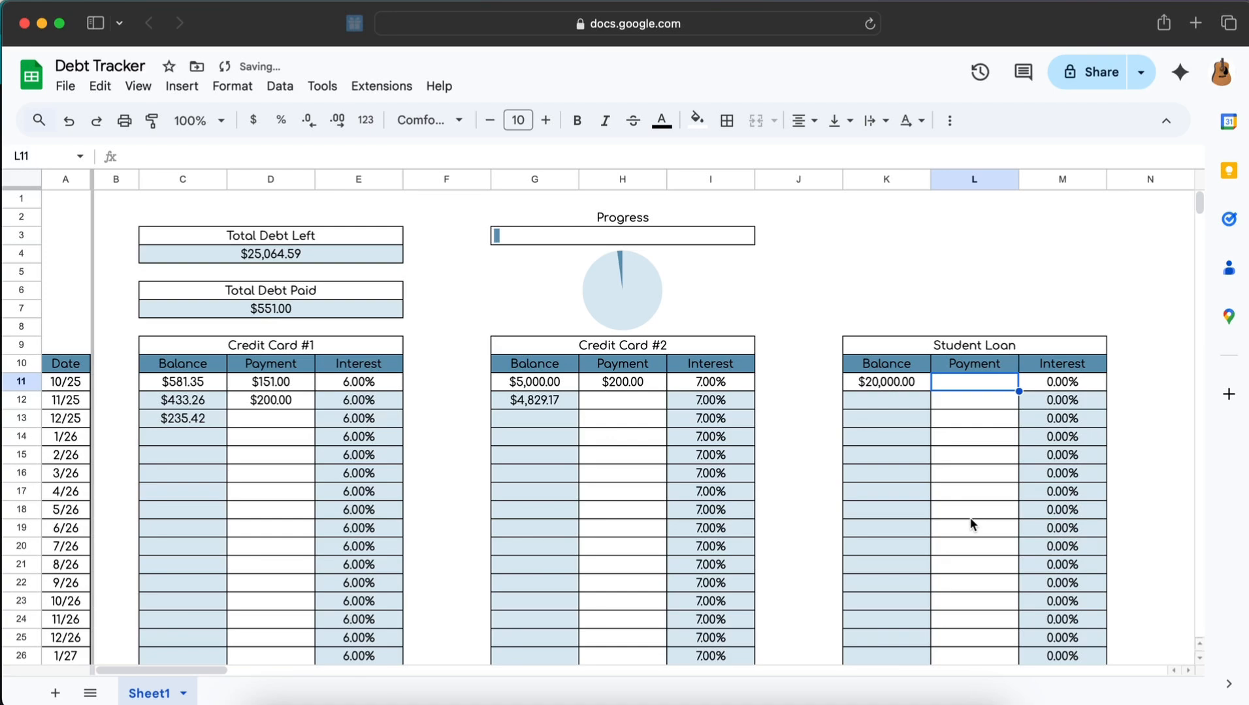
type("350")
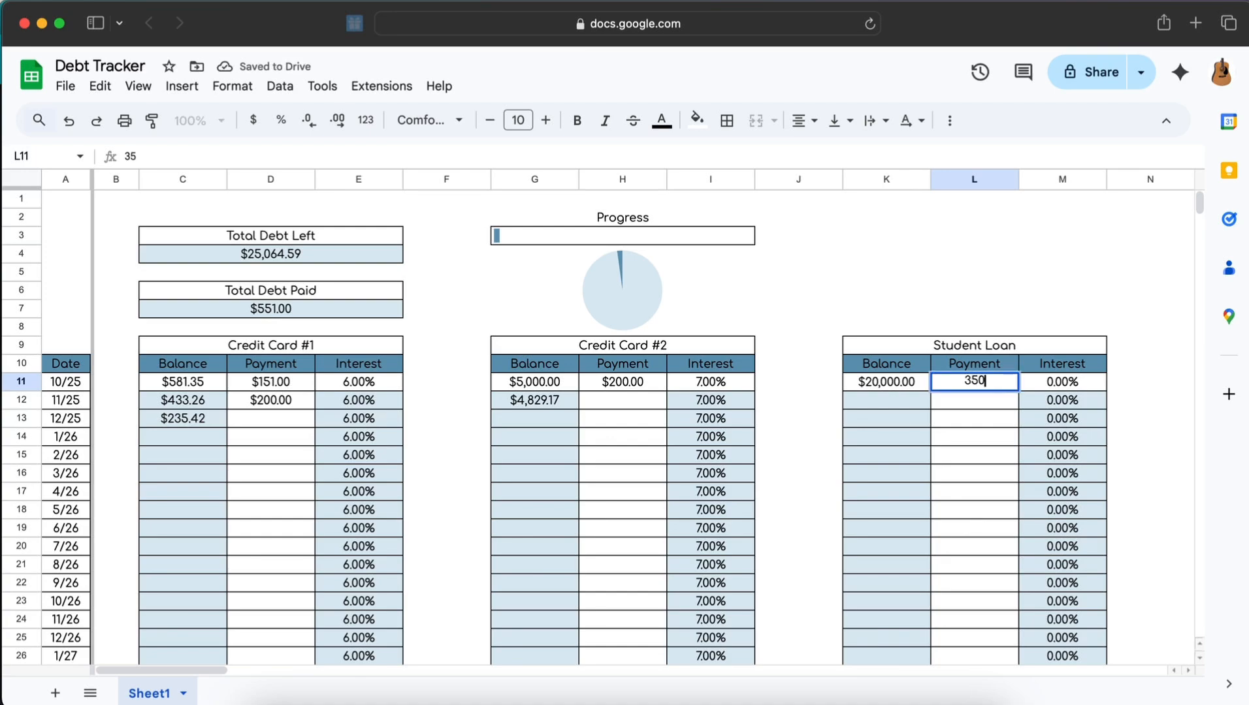
key("Return")
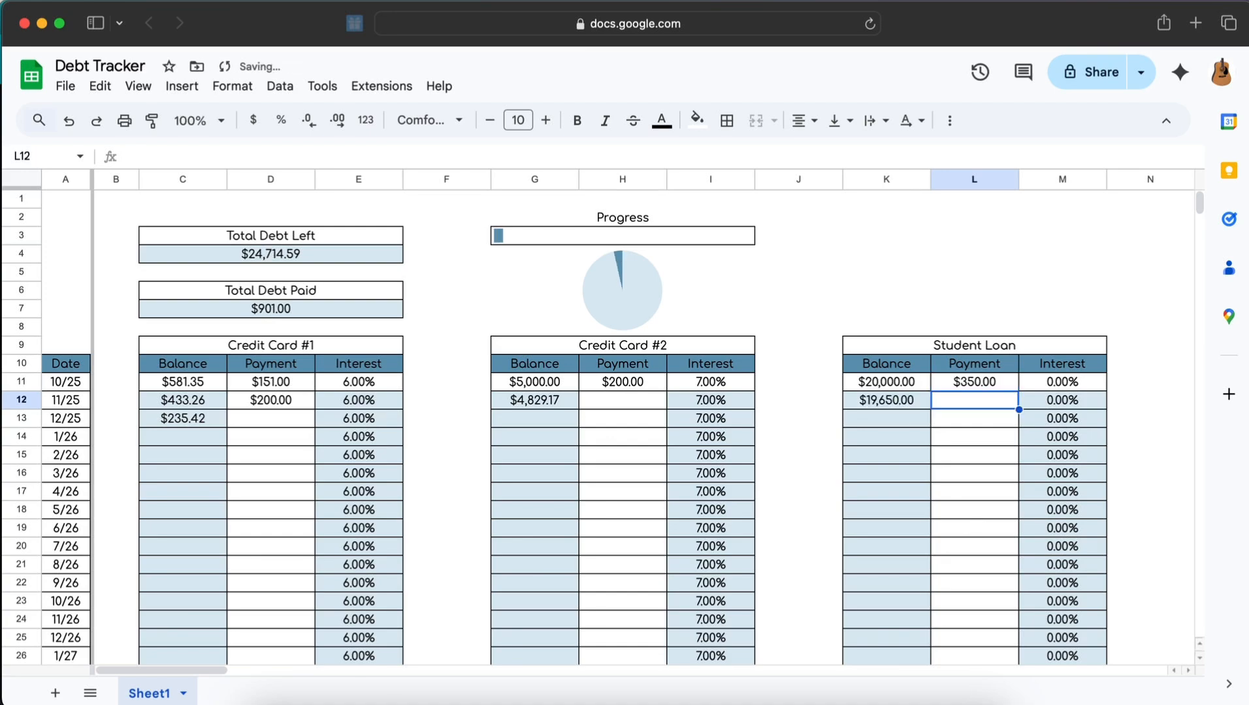
Step: Set the Student Loan's interest rate to 5% in the 10/25 row
left_click(1065, 383)
type("5")
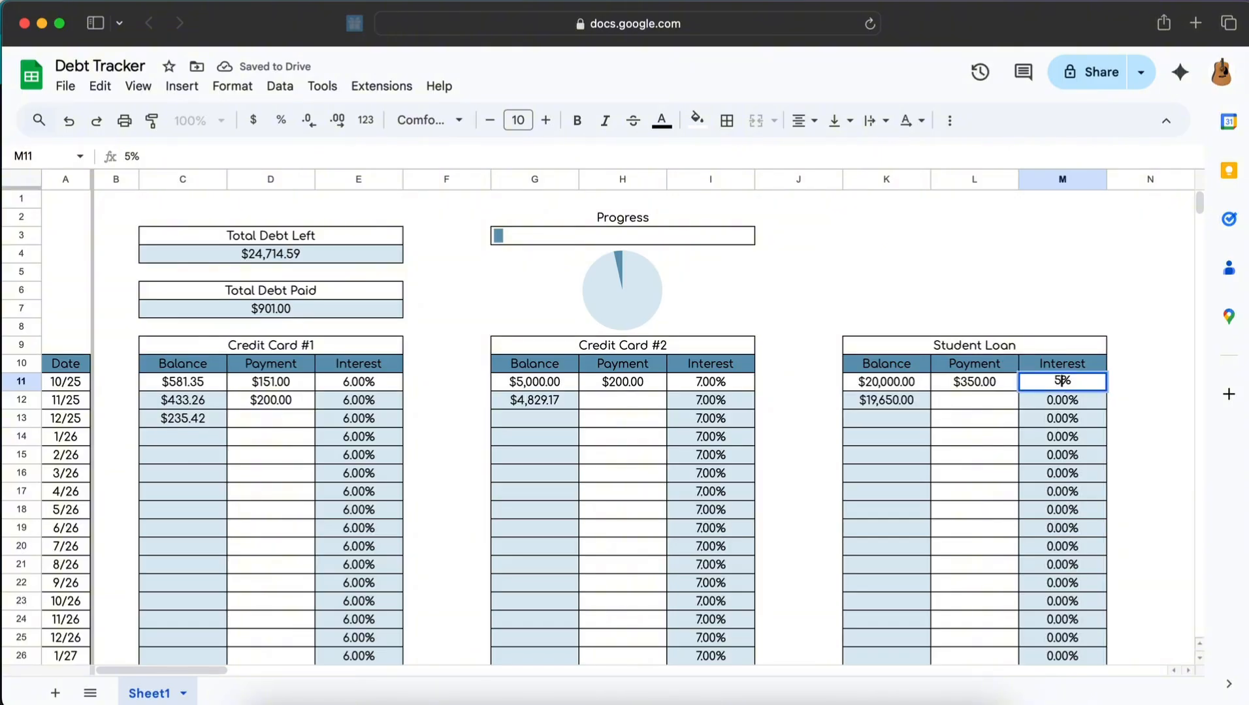
key("Return")
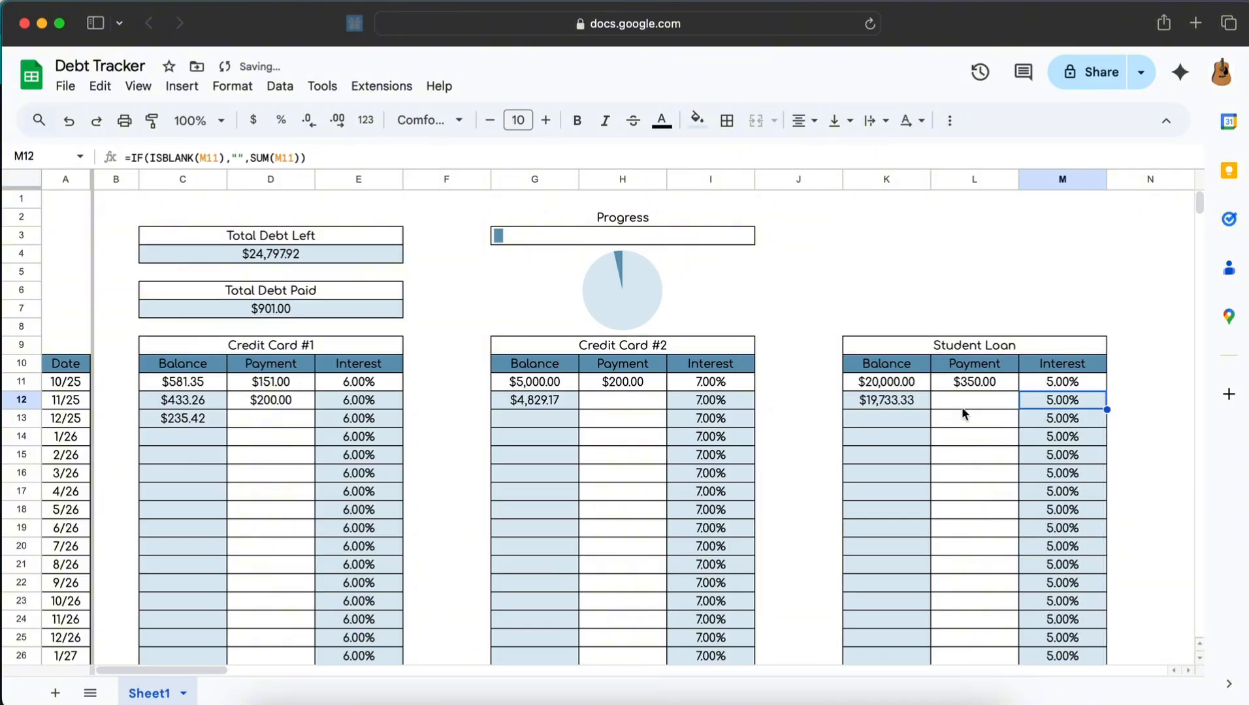
left_click(961, 408)
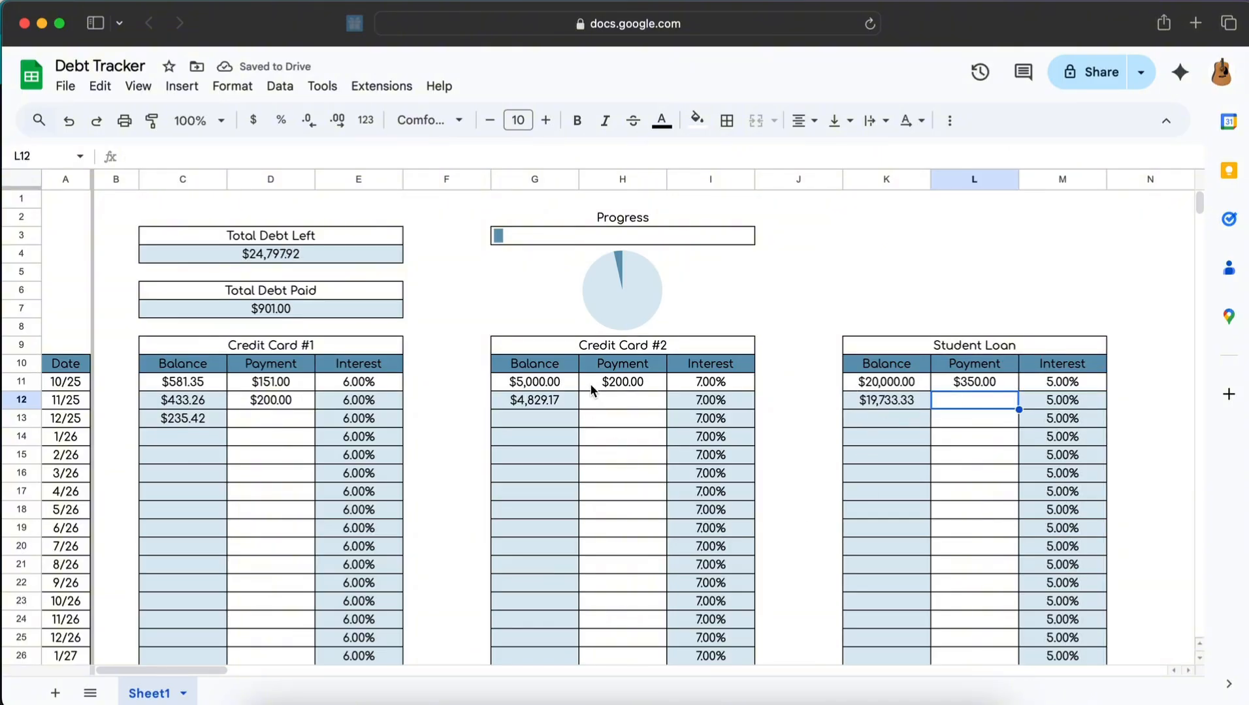
scroll(781, 435, "right", 10)
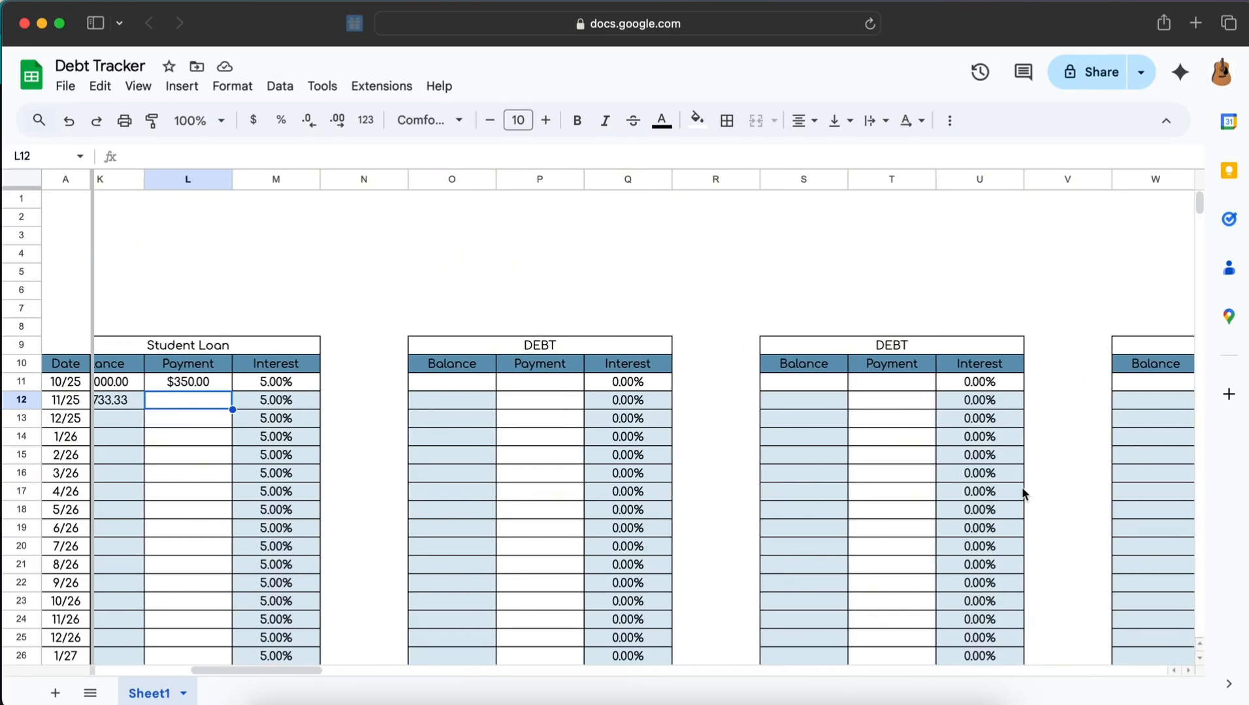
Step: Clear the balance, payment and interest entries in the 10/25 rows of the Student Loan and Credit Card #2
scroll(908, 473, "right", 7)
scroll(1044, 476, "left", 15)
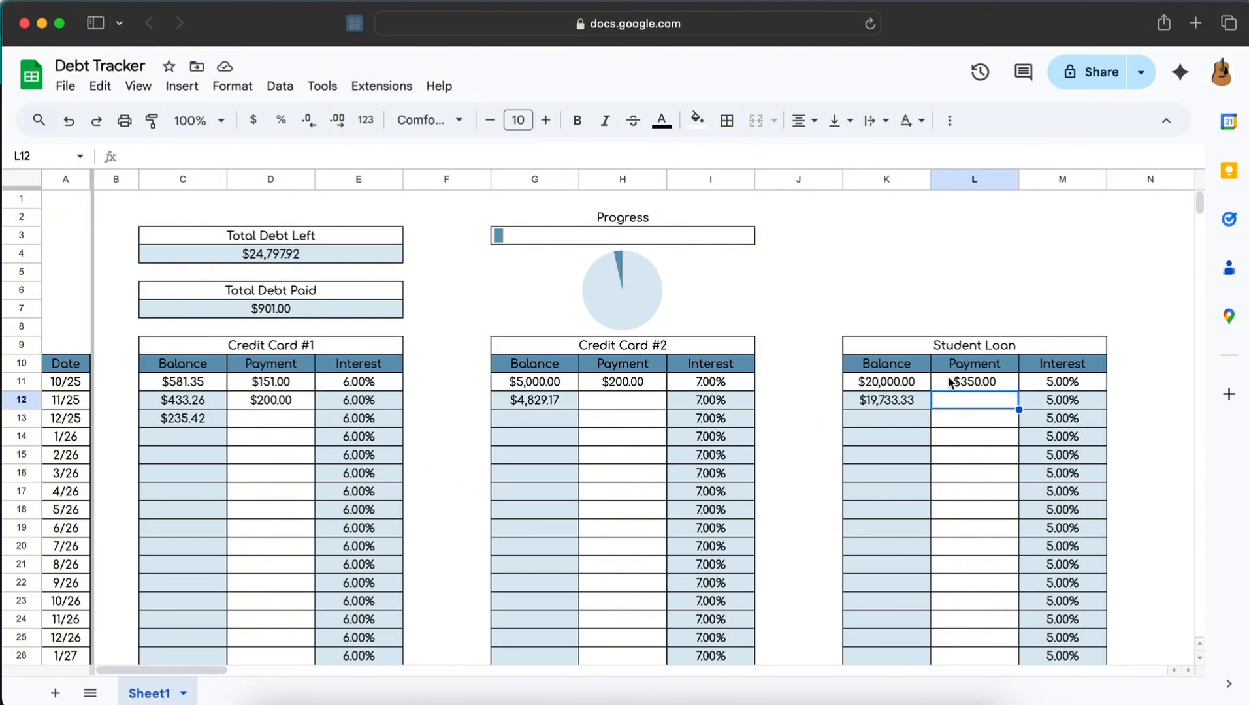
left_click_drag(900, 382, 1026, 383)
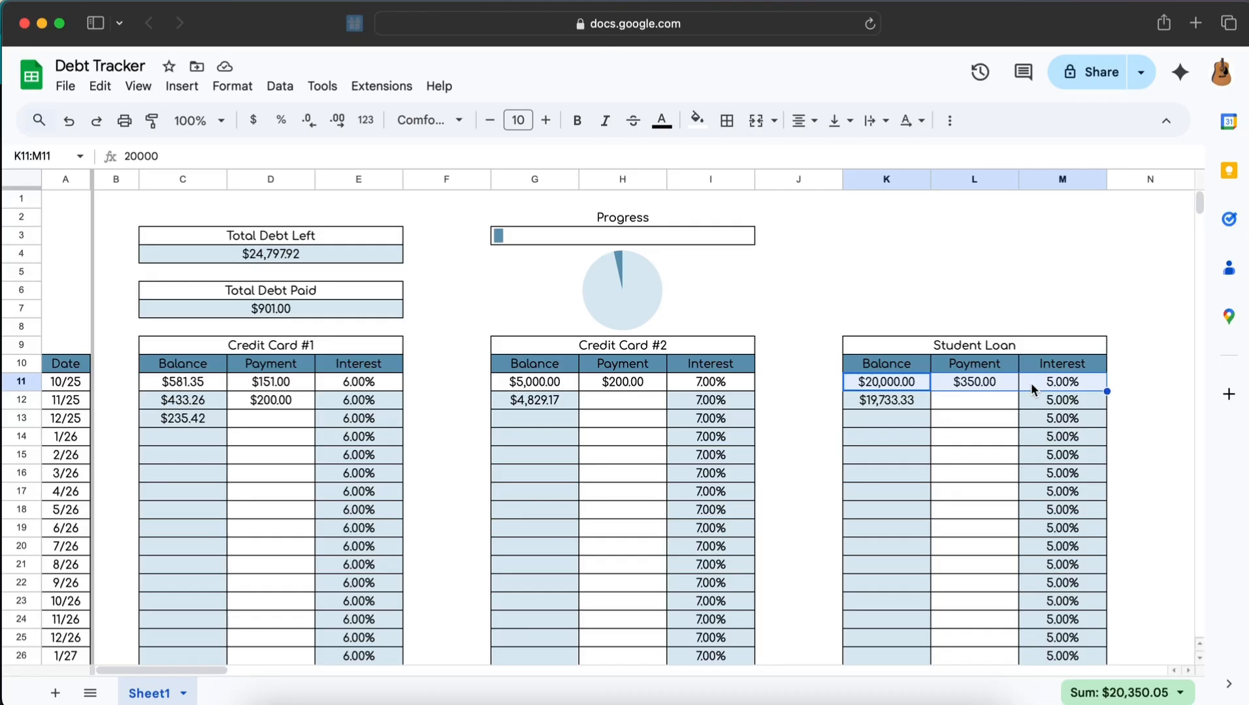
key("Delete")
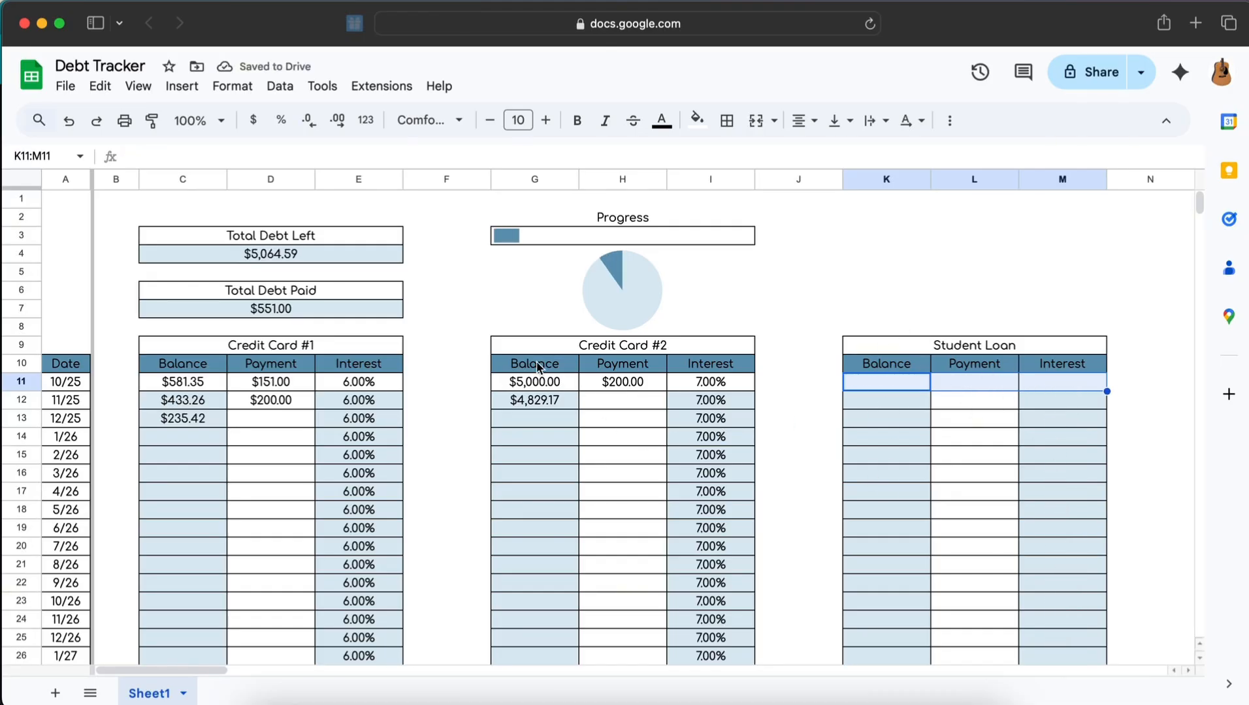
left_click_drag(539, 384, 699, 387)
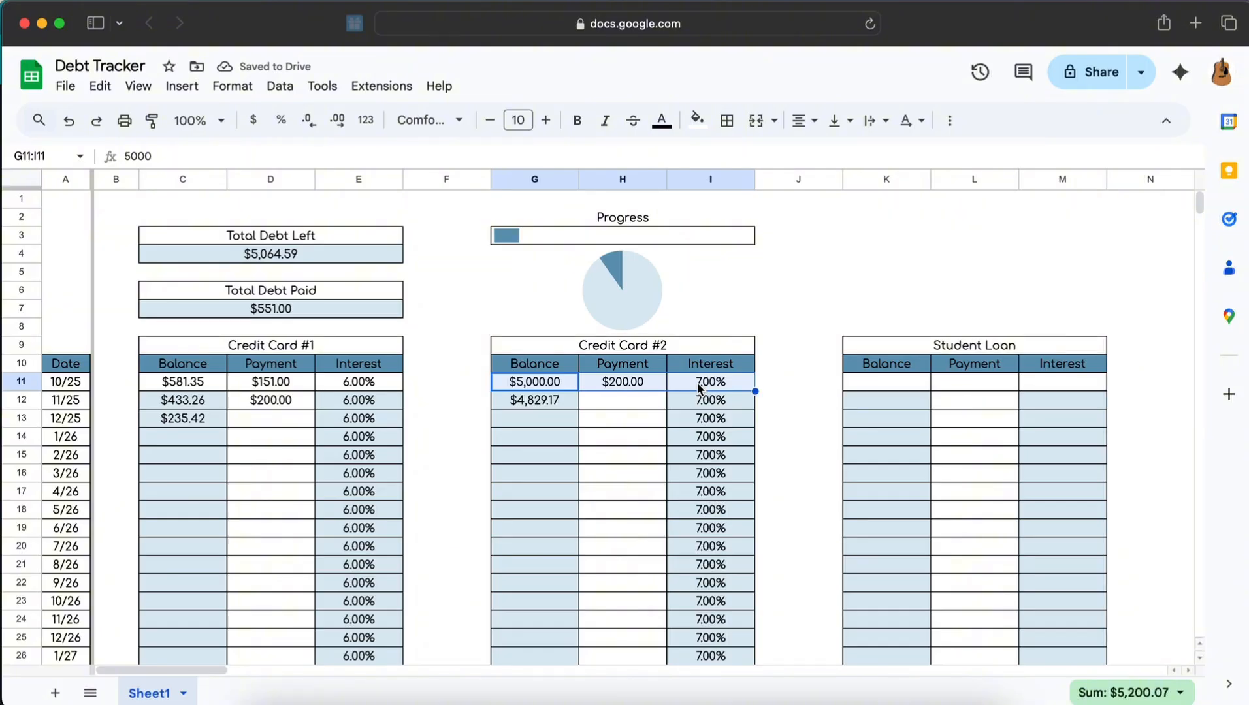
key("Delete")
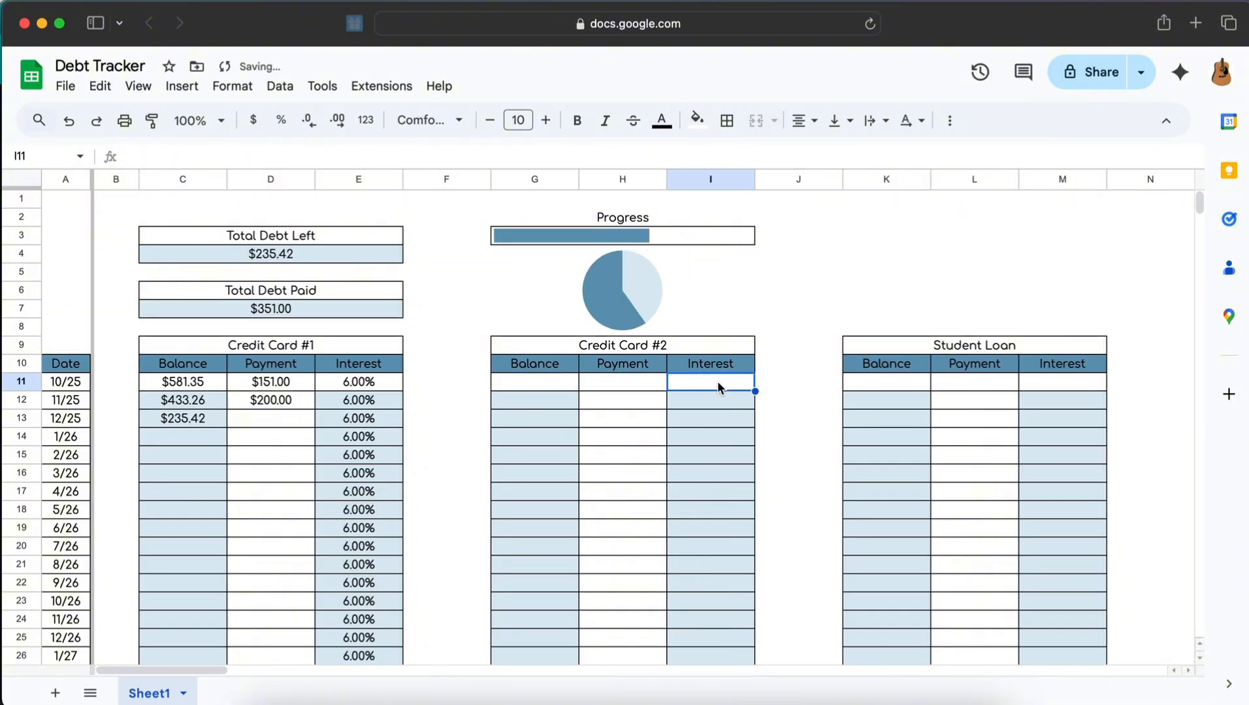
Step: Set the 10/25 interest rate to 0% for both Credit Card #2 and the Student Loan
left_click(717, 385)
type("0")
key("Return")
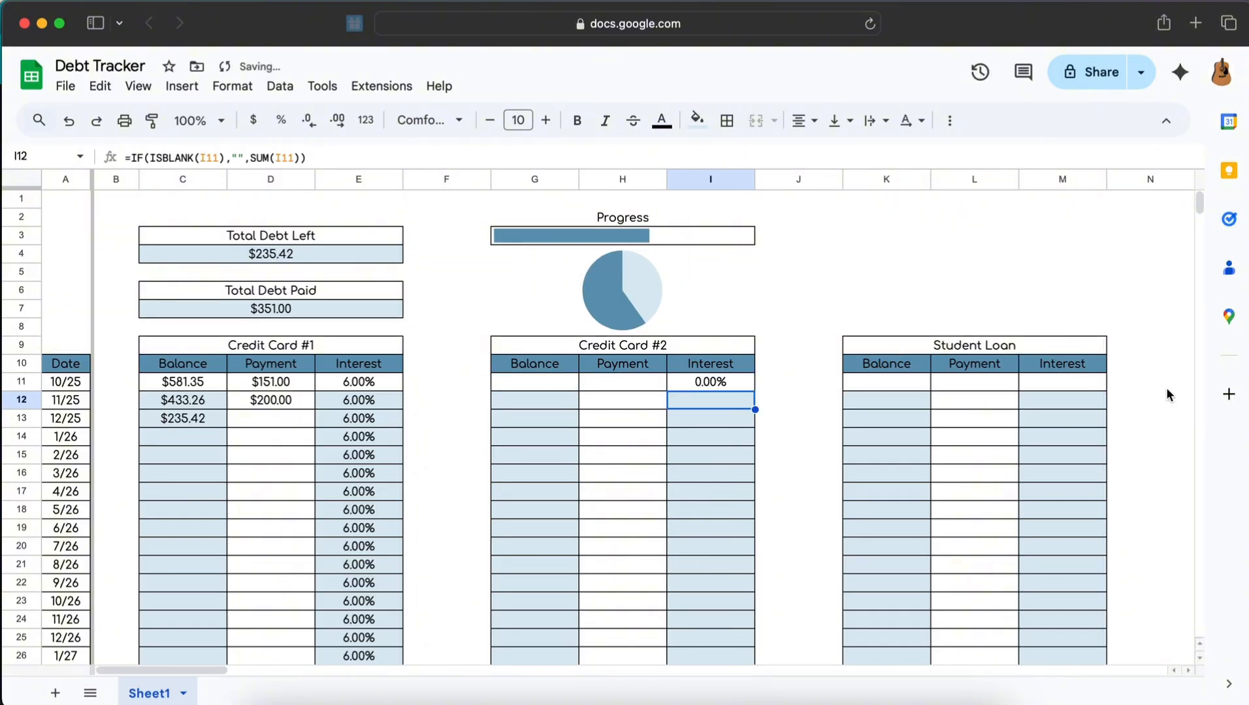
left_click(1078, 381)
type("0")
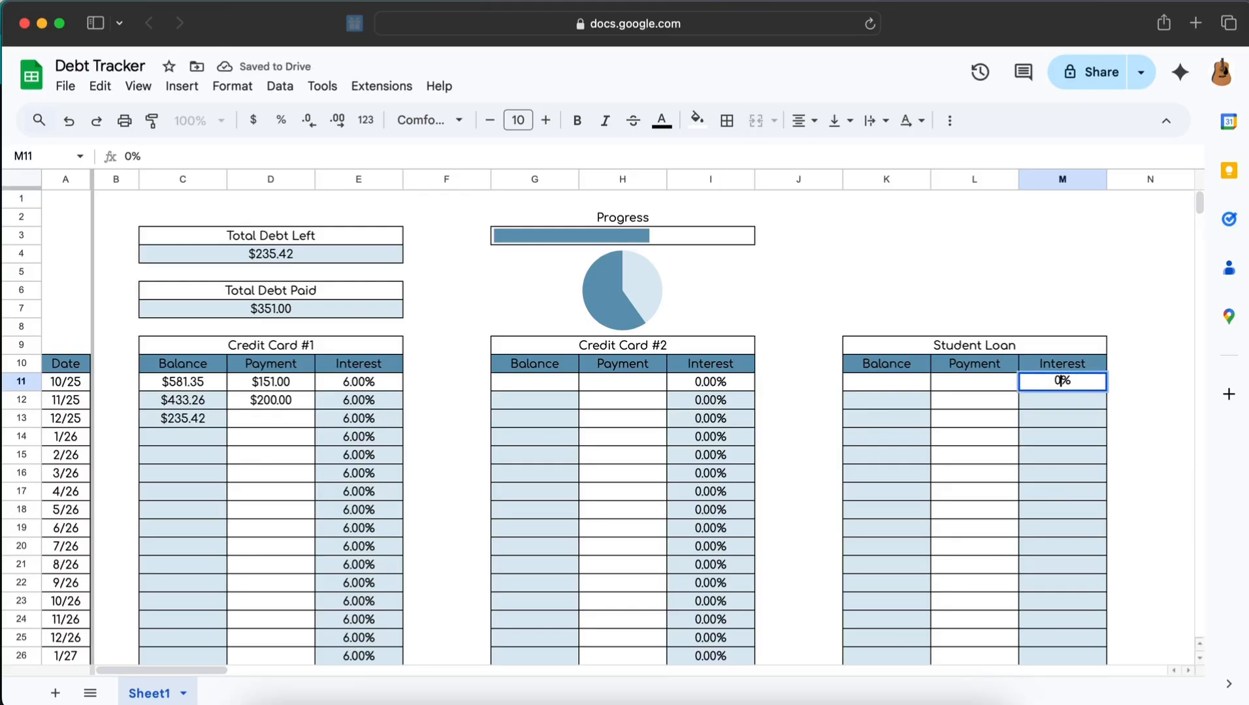
key("Return")
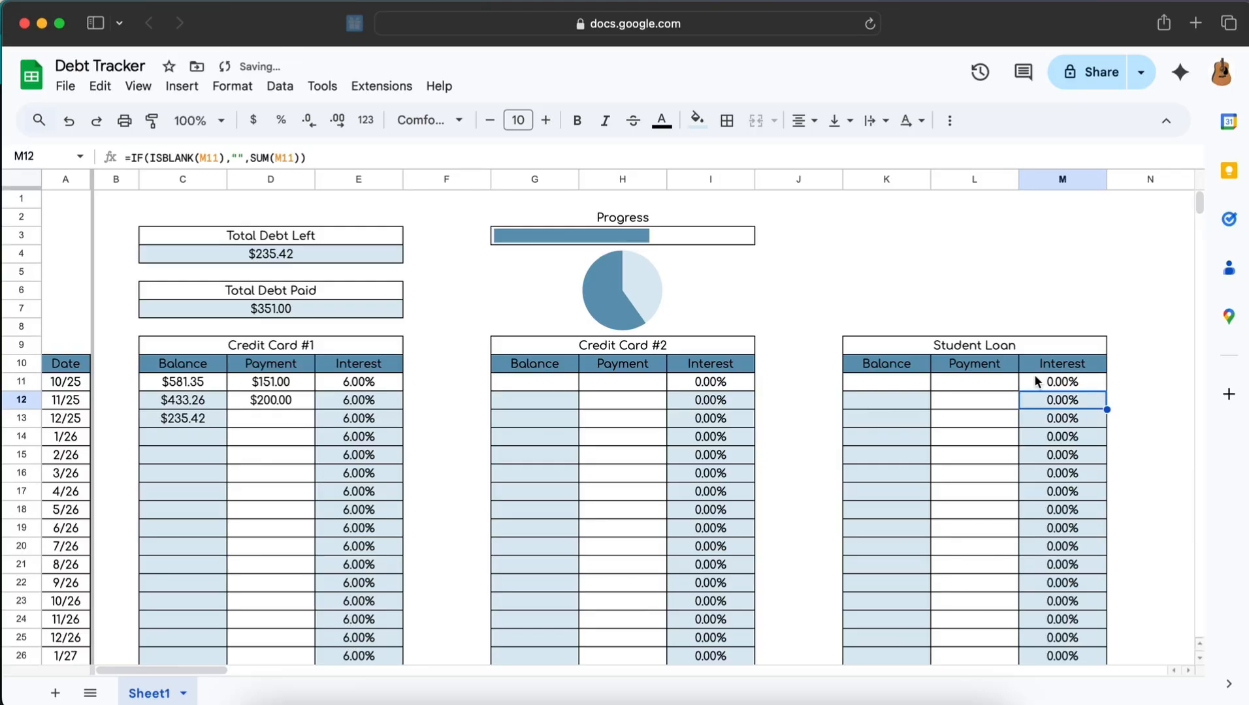
Step: Clear Credit Card #1's 10/25 interest, balance and payment, along with its 11/25 payment
left_click(348, 385)
key("BackSpace")
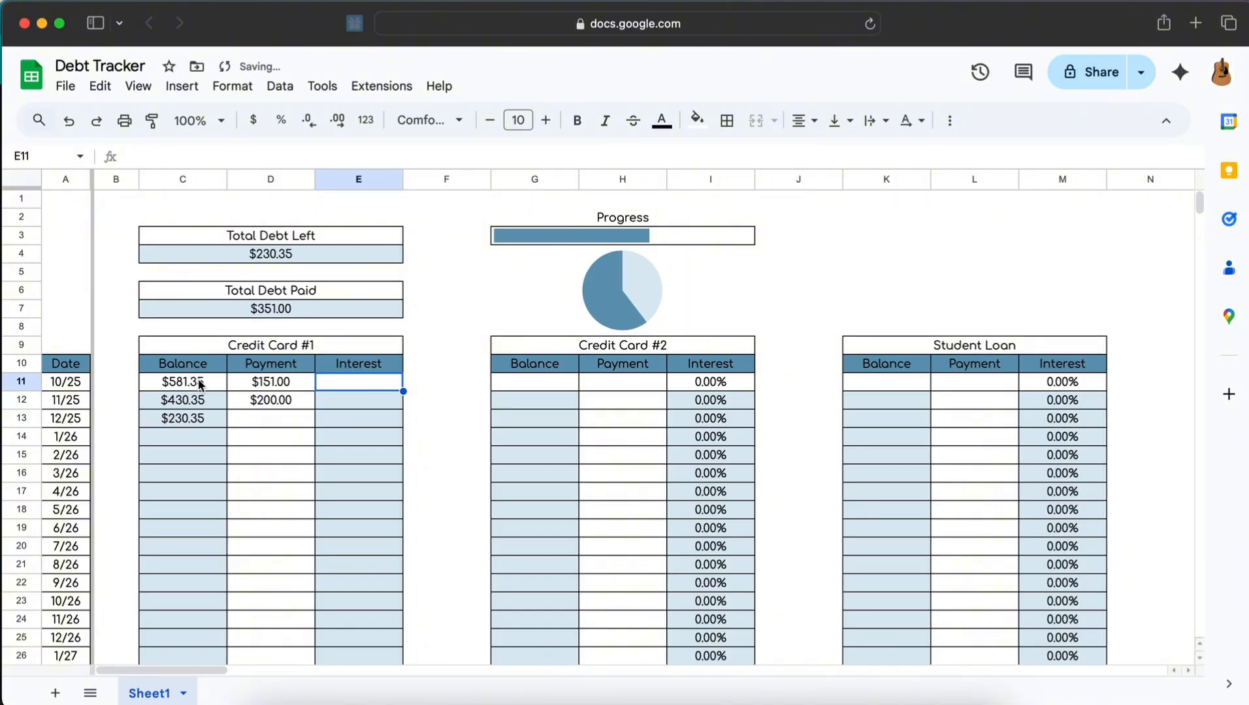
left_click_drag(202, 385, 262, 385)
key("BackSpace")
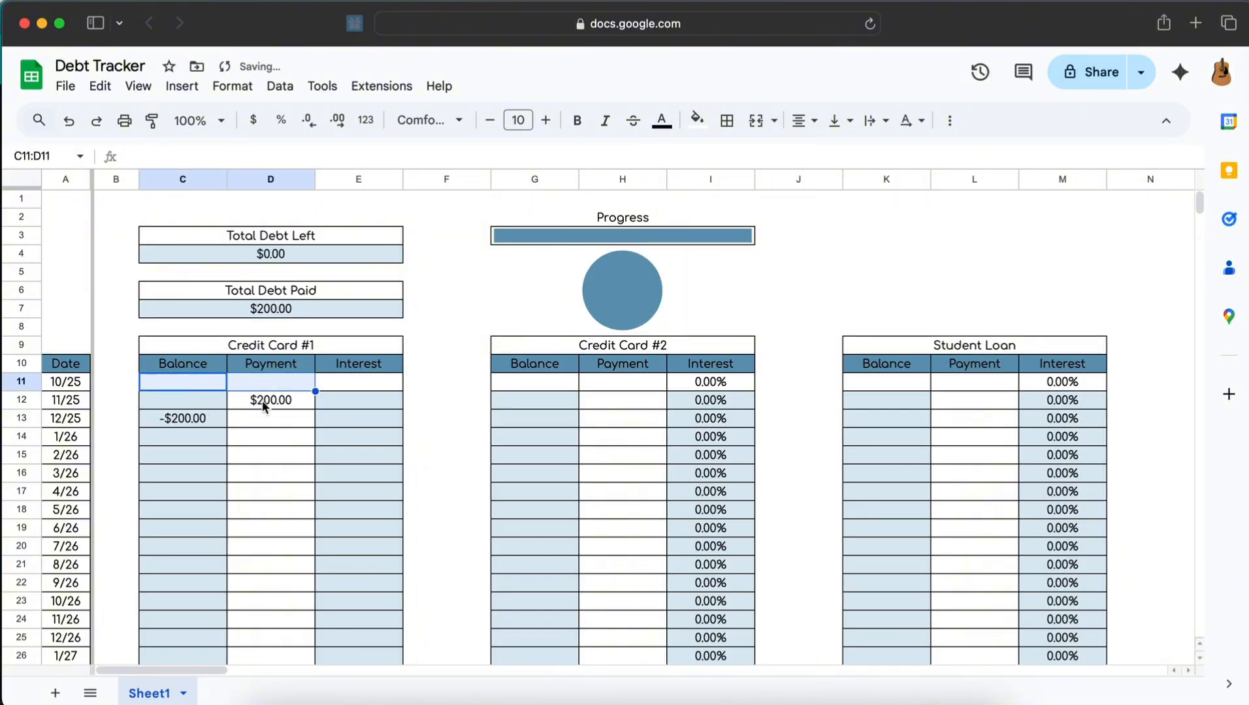
left_click(265, 400)
key("BackSpace")
Step: Set Credit Card #1's interest rate to 0% in the 10/25 row
left_click(320, 382)
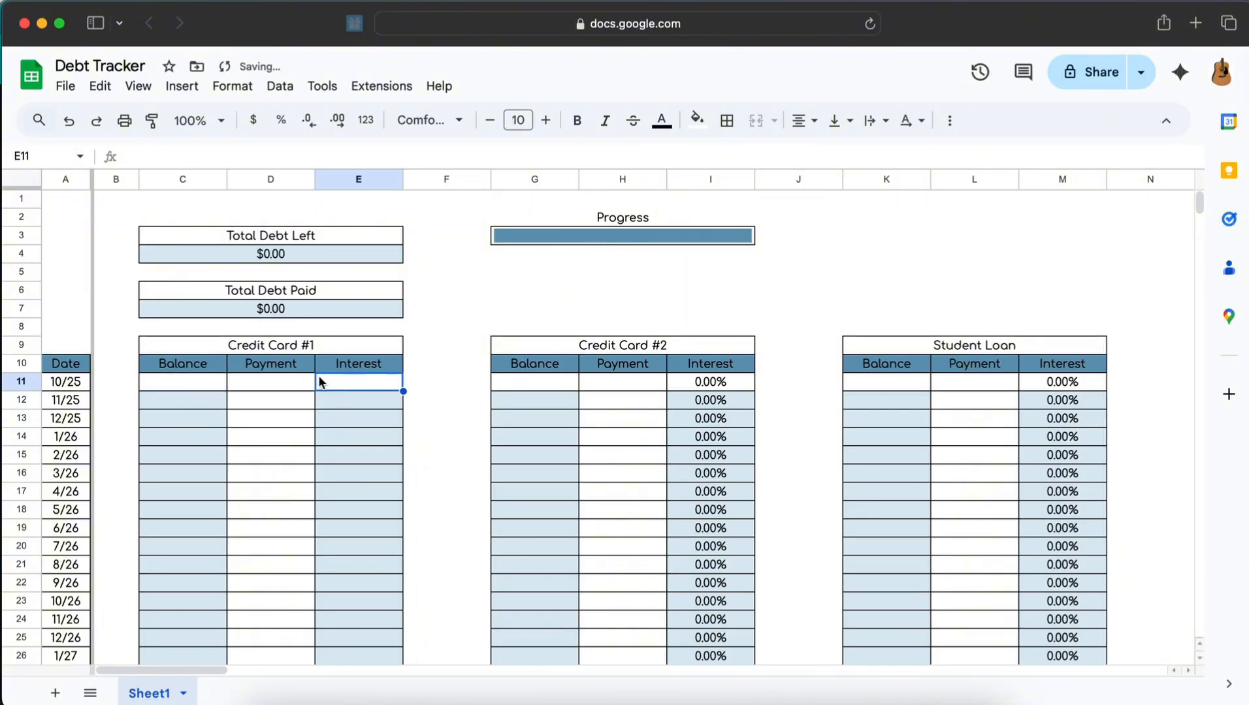
type("0")
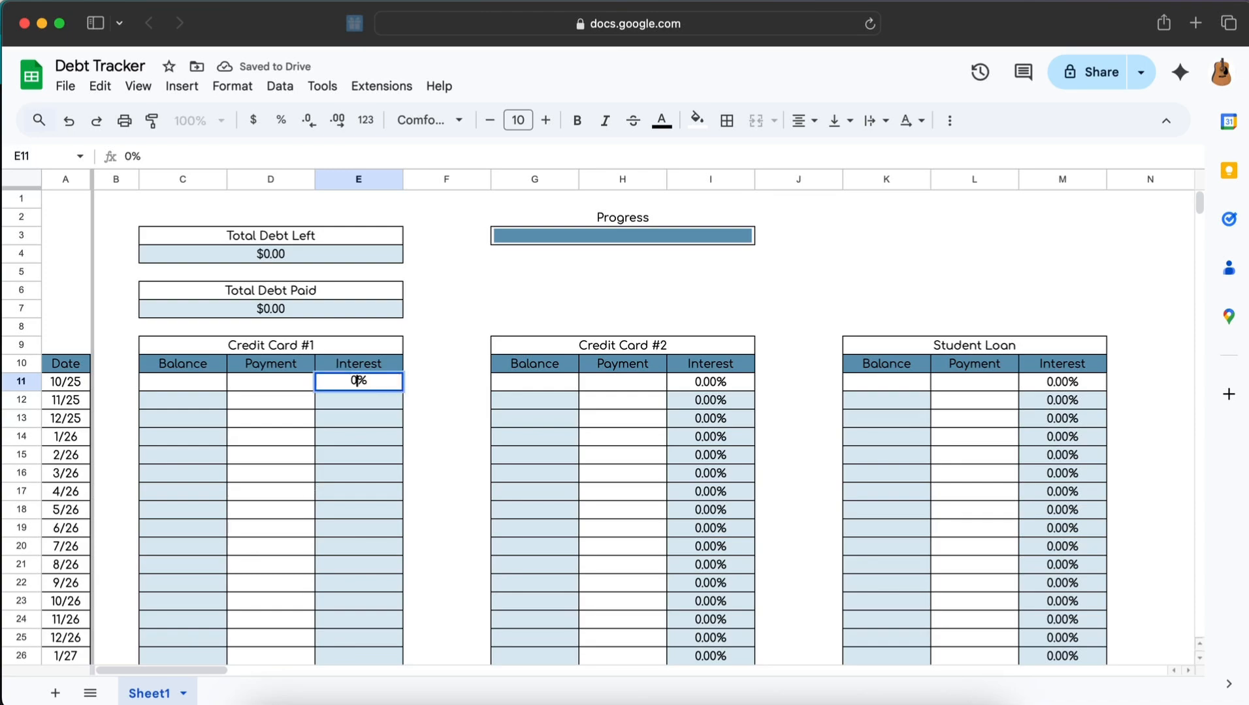
key("Return")
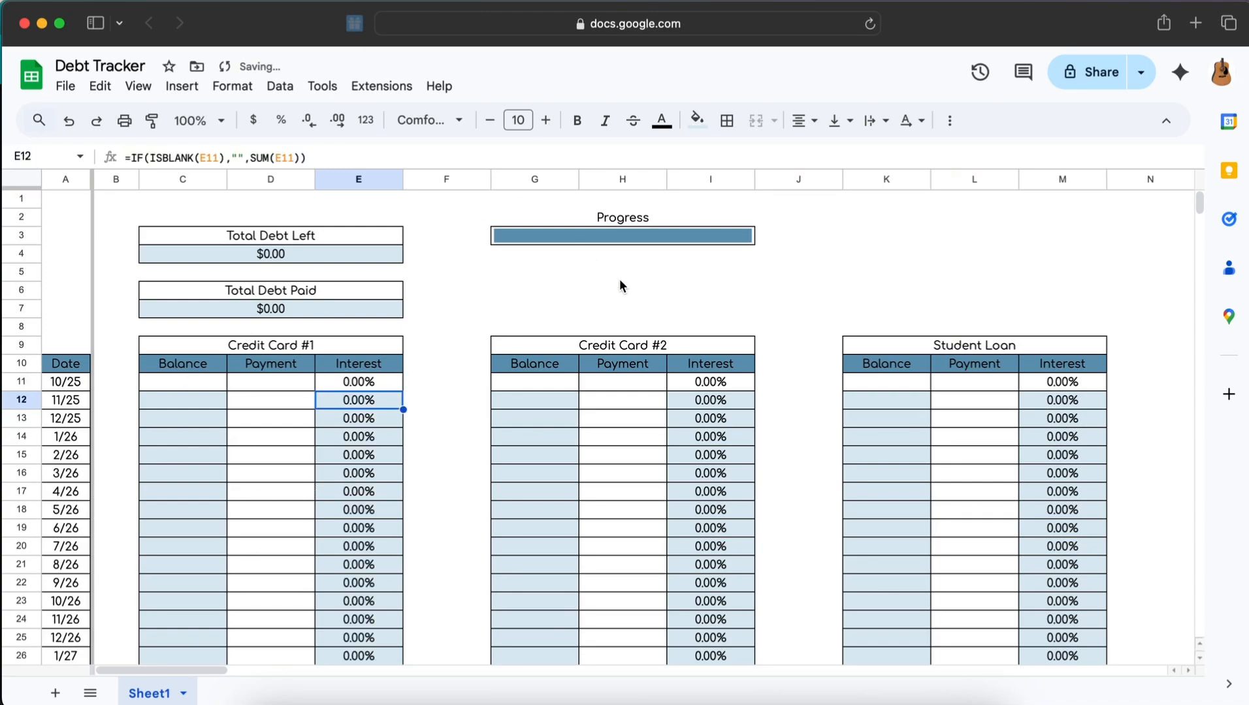